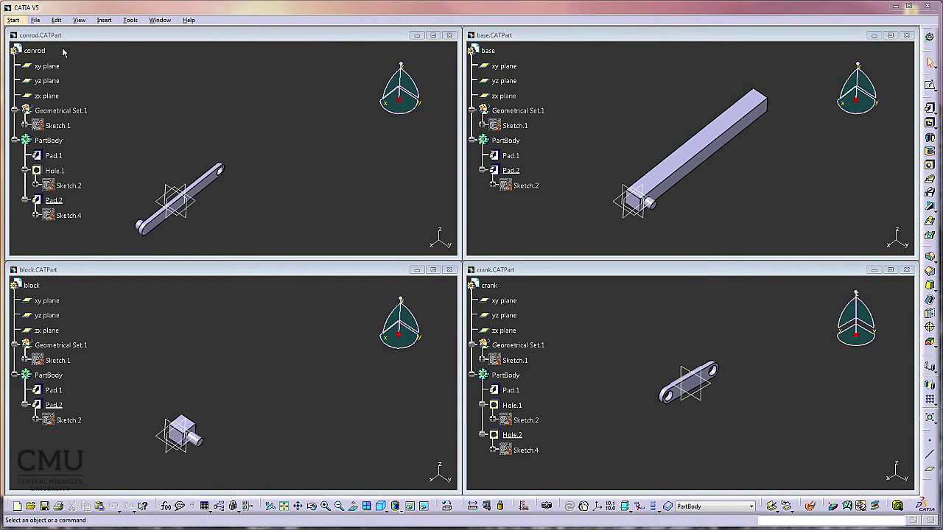
Start a new product in Assembly Design and tile all open document windows vertically
click(13, 20)
click(44, 33)
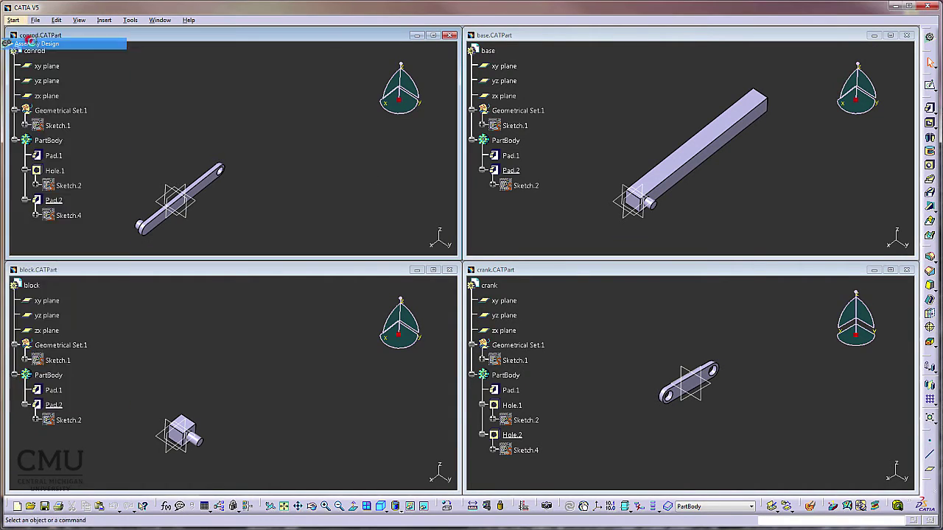
click(191, 20)
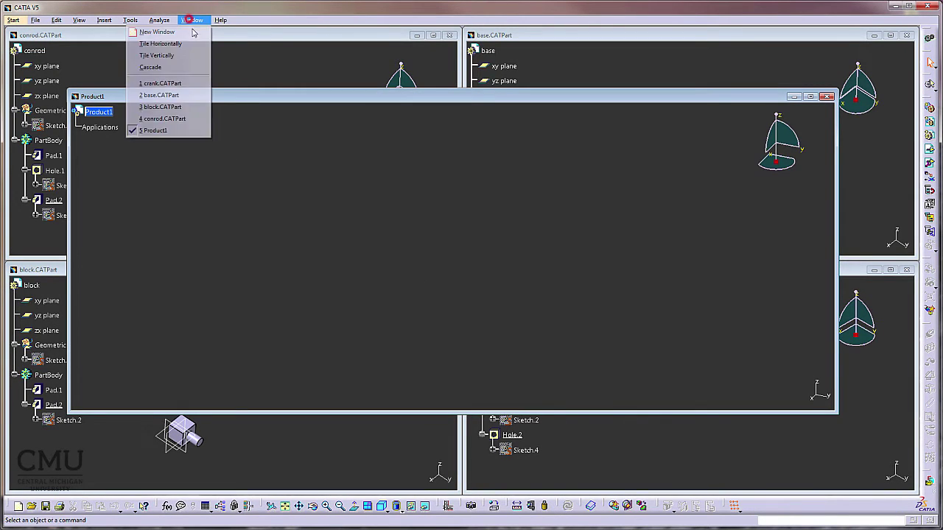
click(156, 55)
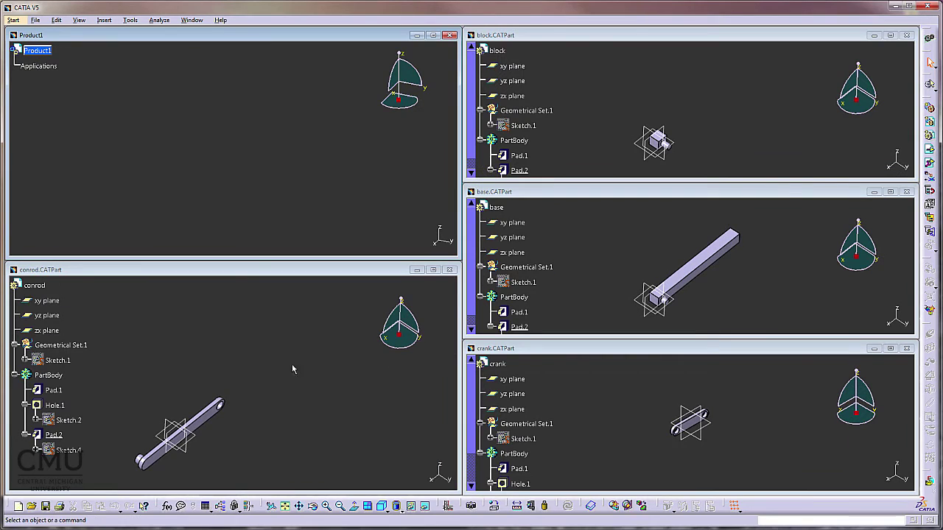
Add the base, block, conrod and crank parts to Product1 as components
drag(496, 207, 52, 58)
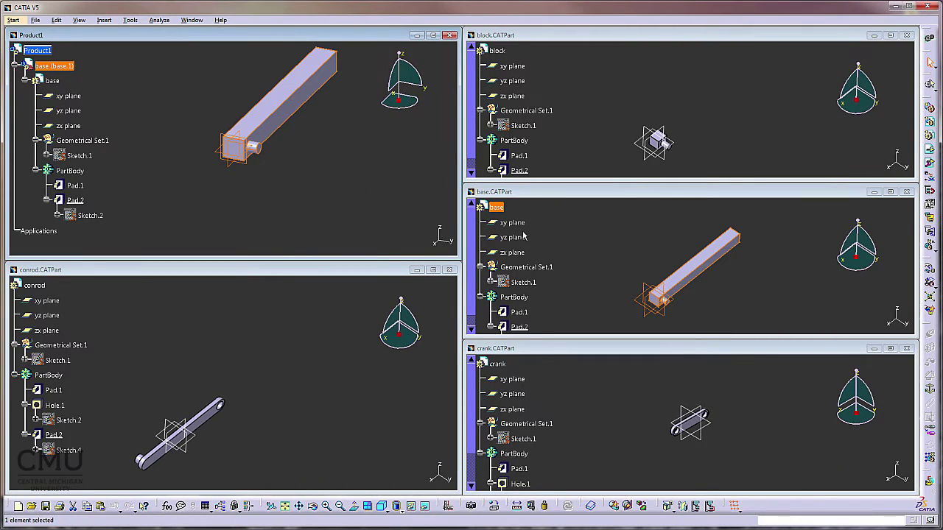
drag(497, 50, 45, 54)
drag(43, 285, 57, 56)
drag(498, 364, 56, 52)
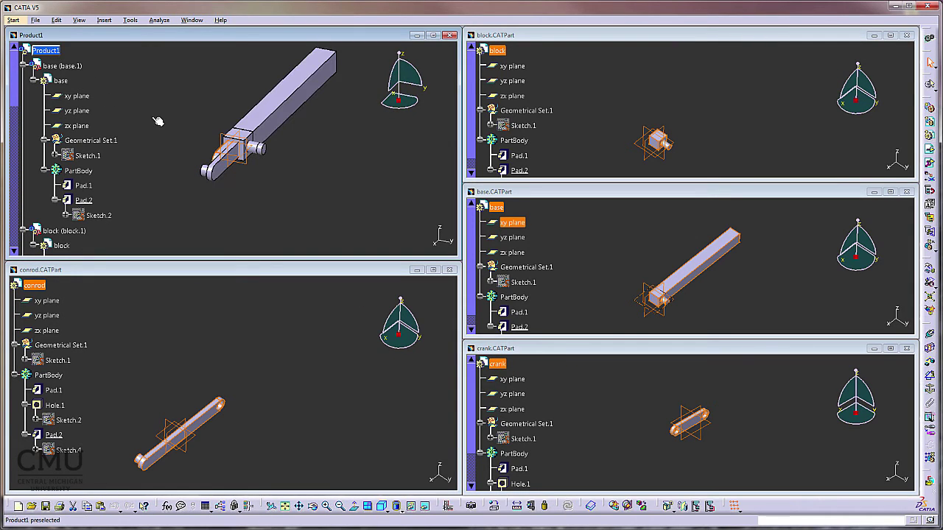
Maximize the Product1 window and apply a Fix constraint to the base component
click(433, 36)
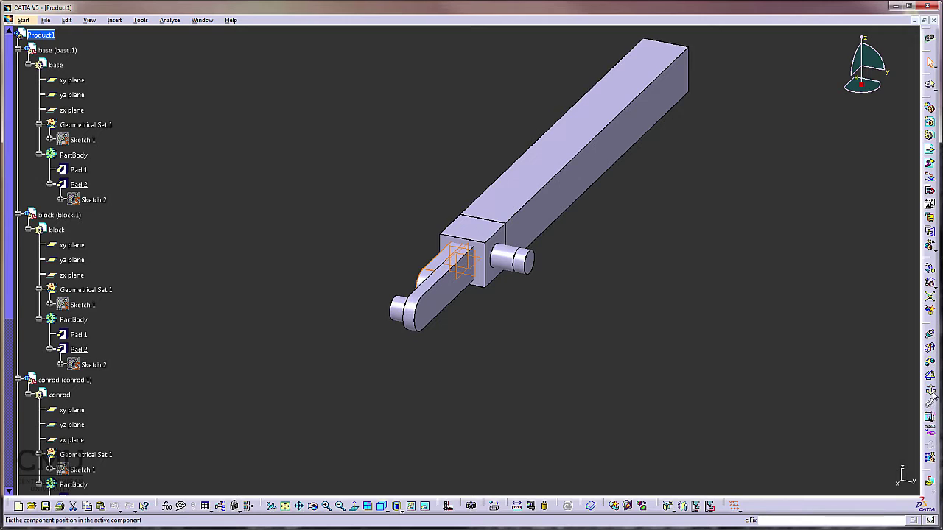
click(671, 65)
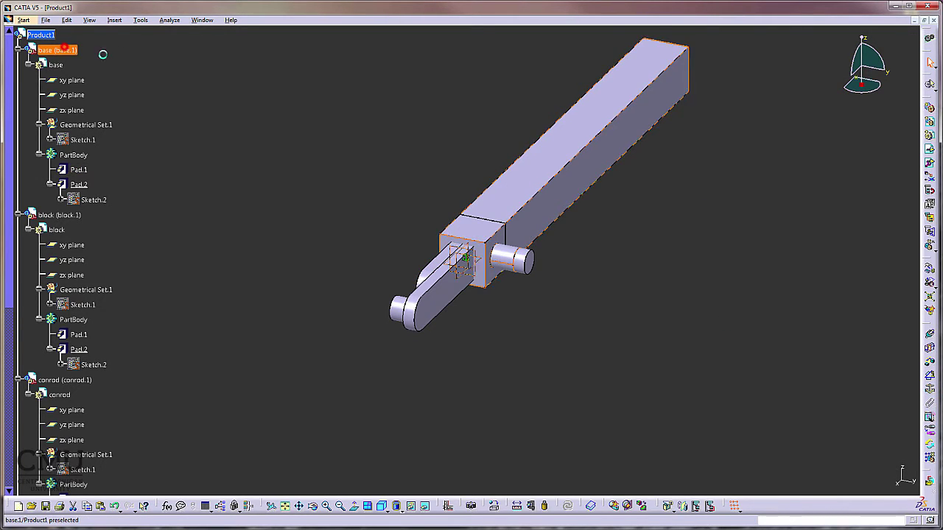
click(727, 384)
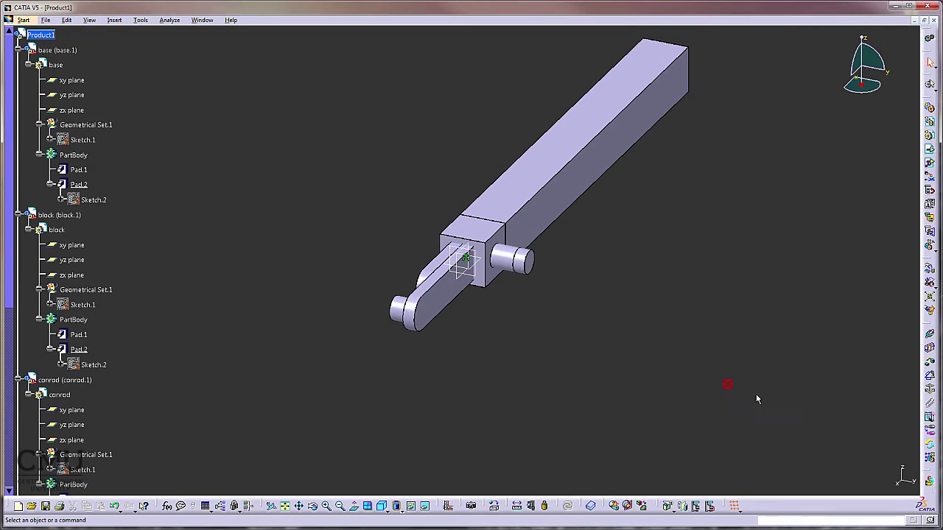
Start Manipulation with respect to constraints and move the block along the Z axis to well above the base
click(927, 269)
click(832, 464)
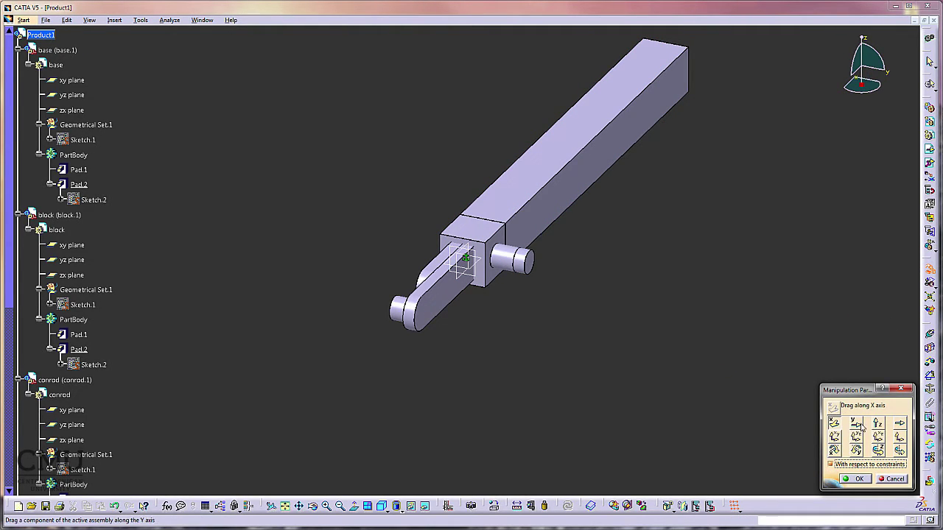
click(877, 424)
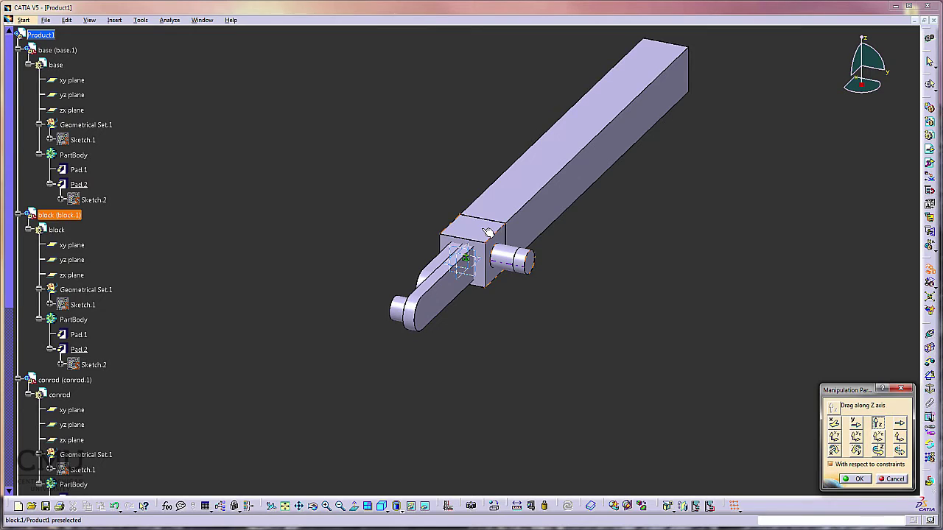
drag(488, 233, 486, 46)
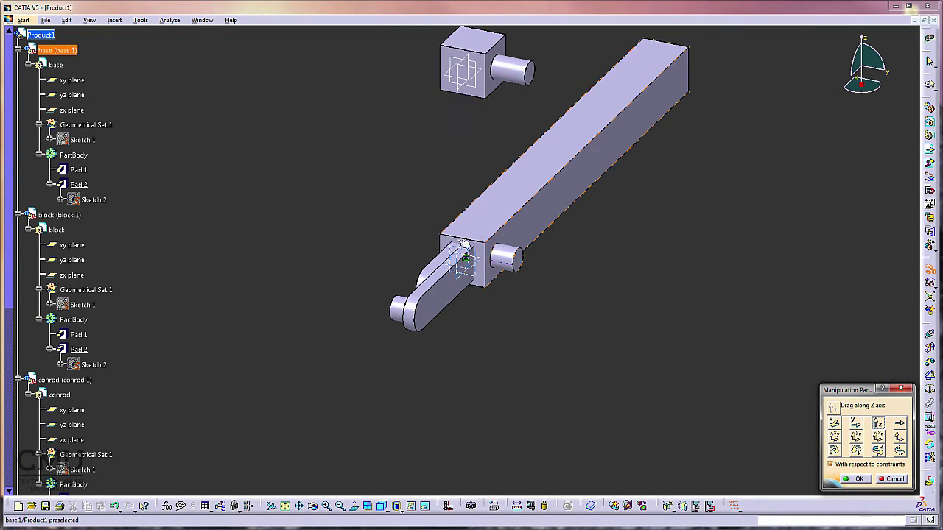
Move the conrod and crank up along the Z axis, placing the conrod below the block and the crank just above the base
drag(439, 289, 418, 159)
drag(430, 297, 429, 327)
drag(424, 293, 419, 249)
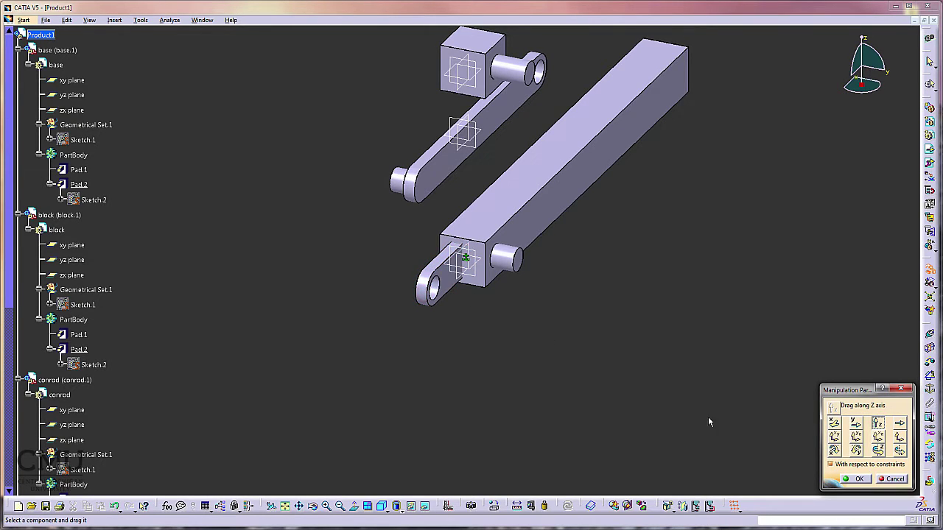
middle_drag(465, 258, 460, 358)
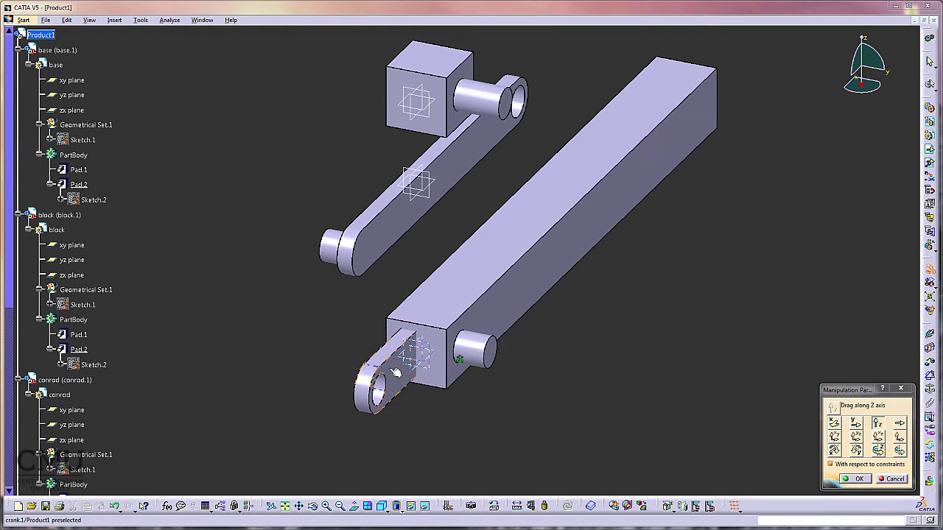
drag(392, 373, 383, 282)
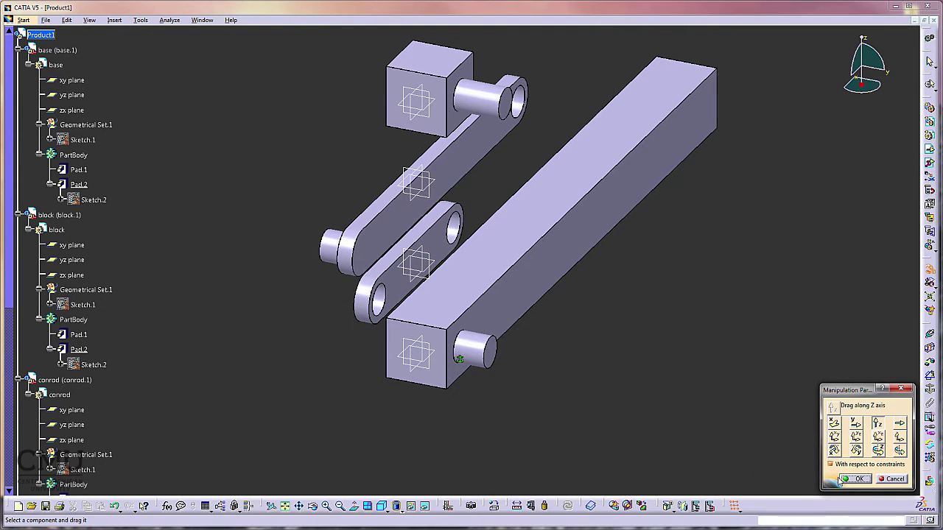
click(854, 480)
Add a coincidence constraint between the base's upper long edge and the block's lower edge, both on the pin side
click(382, 506)
click(286, 504)
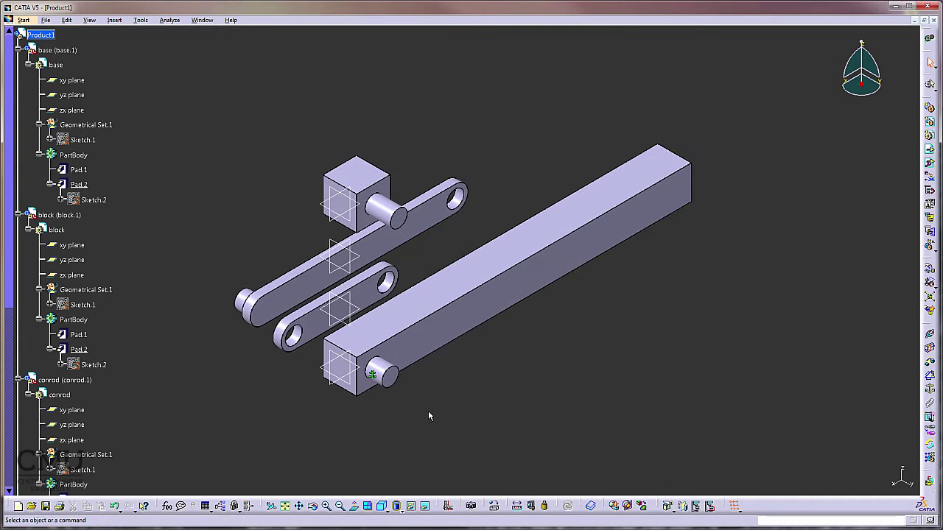
middle_drag(429, 417, 448, 347)
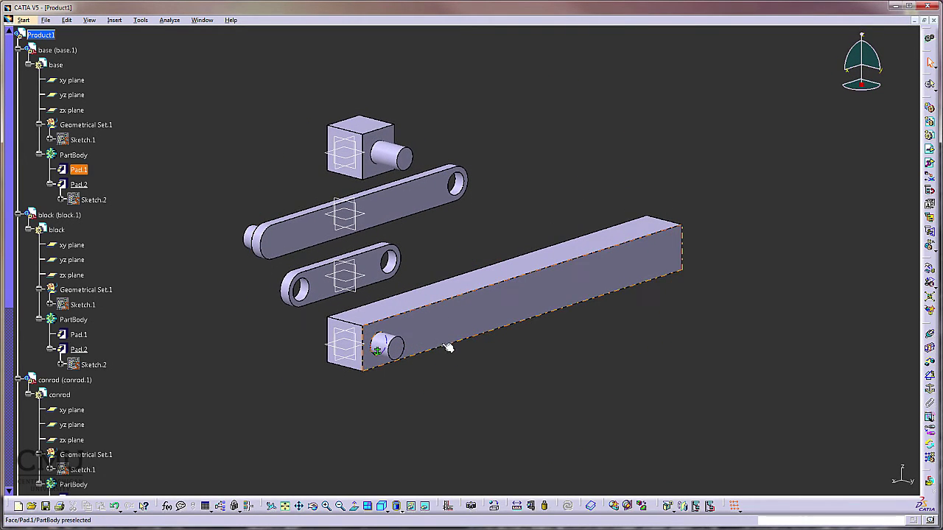
click(929, 333)
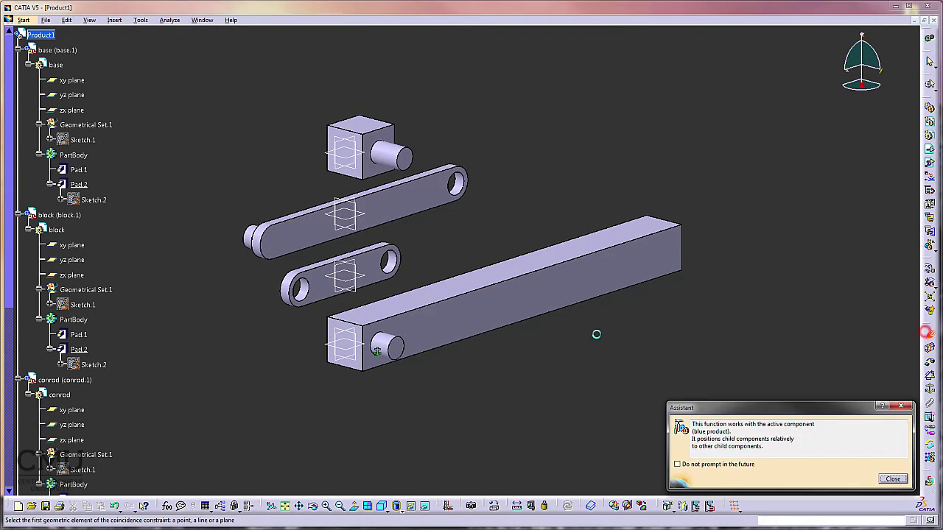
click(891, 479)
click(378, 181)
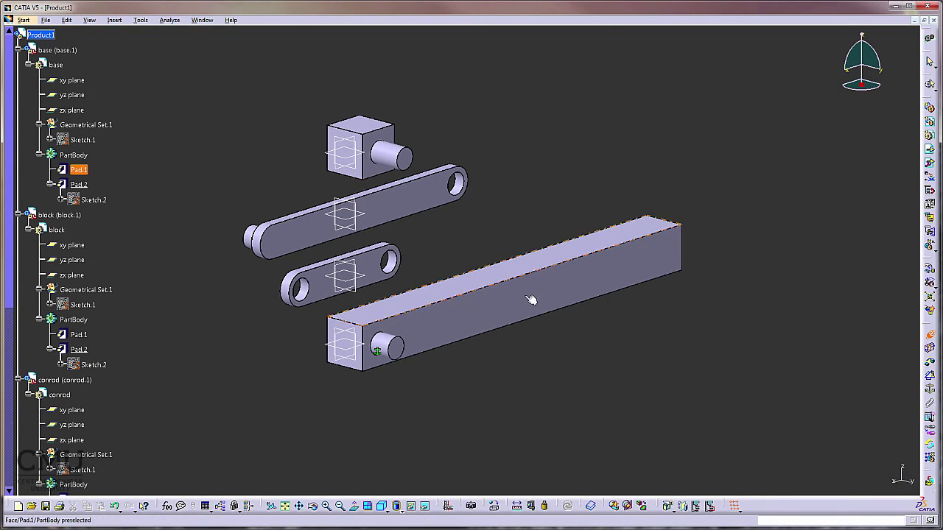
click(514, 279)
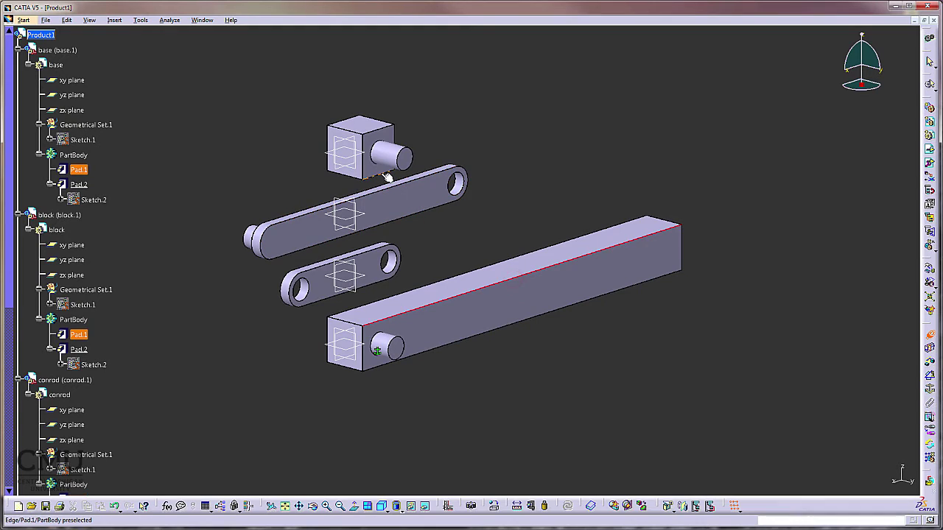
click(386, 176)
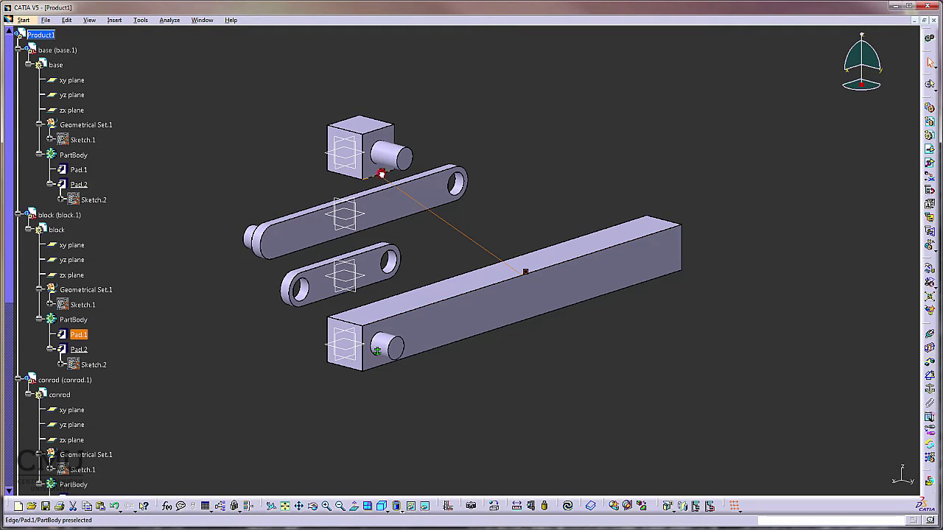
Add a coincidence constraint between the base's top face and the block's bottom face with Opposite orientation
click(932, 343)
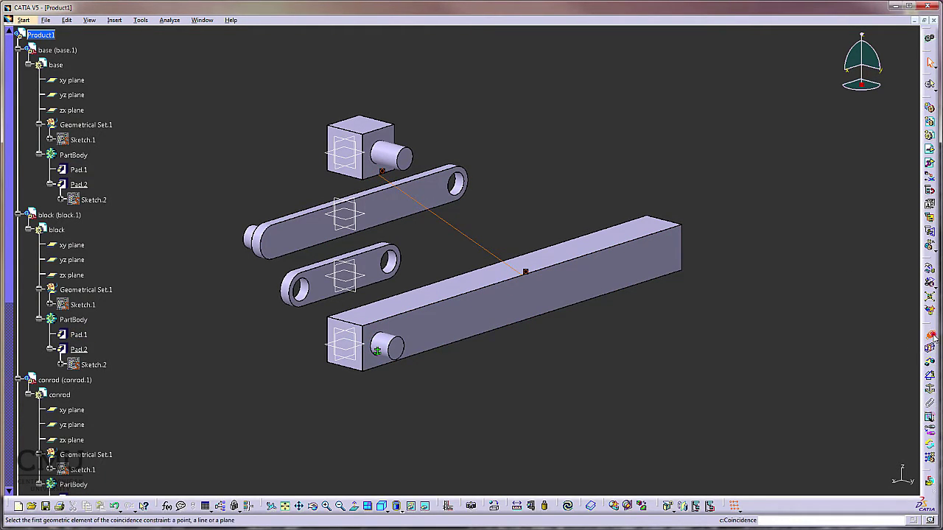
click(624, 233)
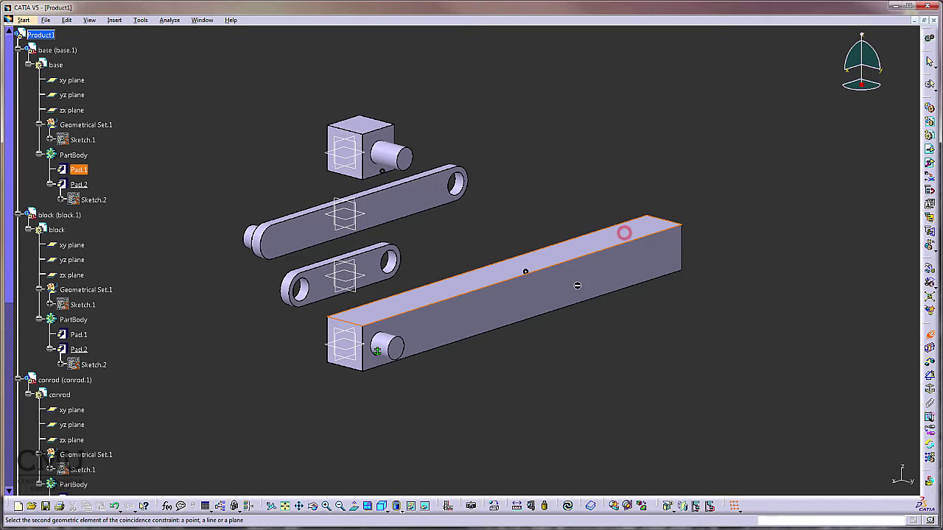
middle_click(474, 359)
middle_drag(473, 355, 456, 268)
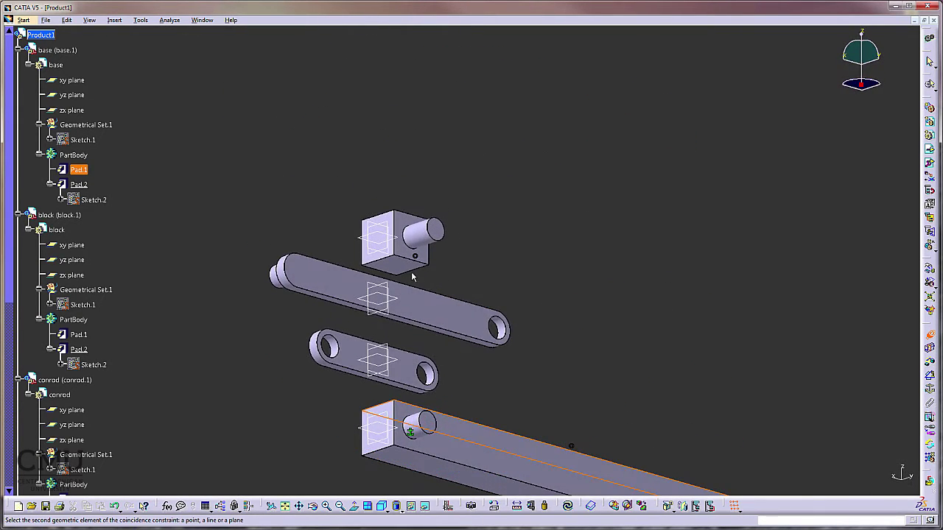
click(406, 268)
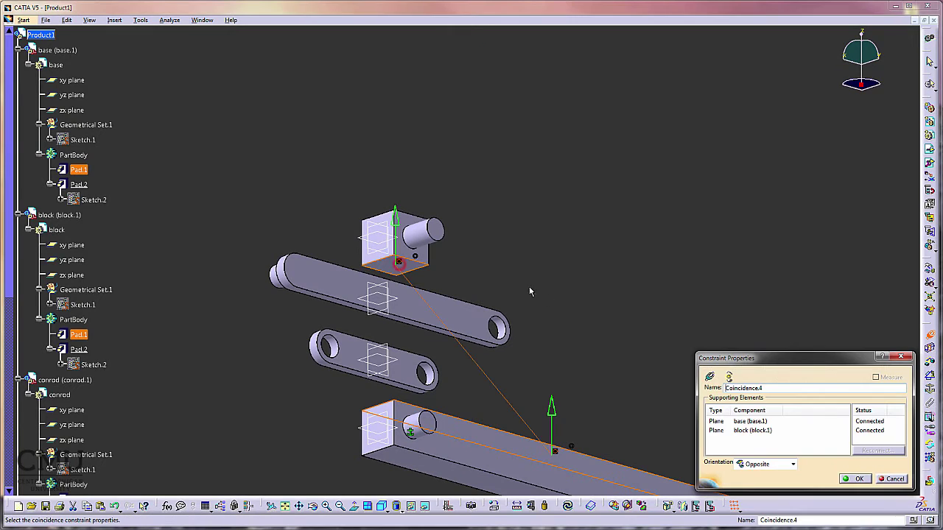
click(854, 478)
Add a coincidence constraint between the axis of the block's pin and the axis of the conrod's hole
middle_drag(608, 190, 582, 381)
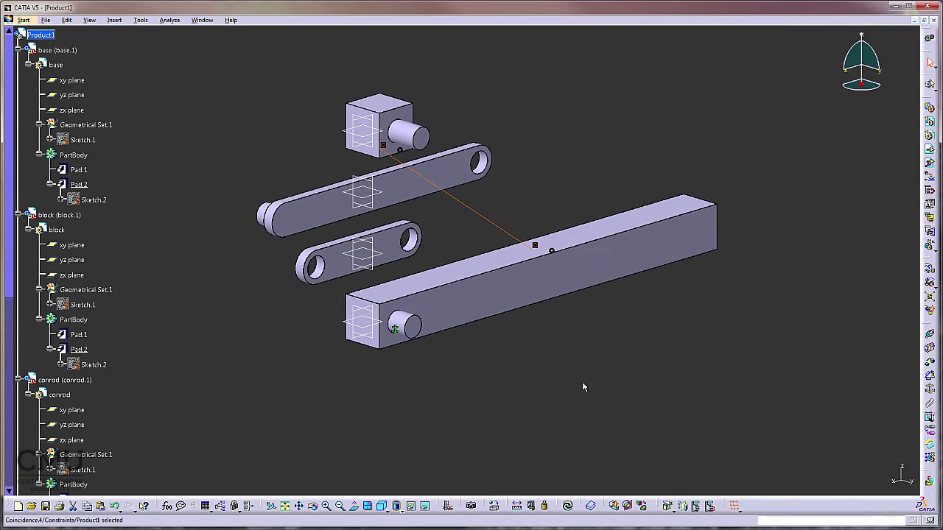
click(927, 333)
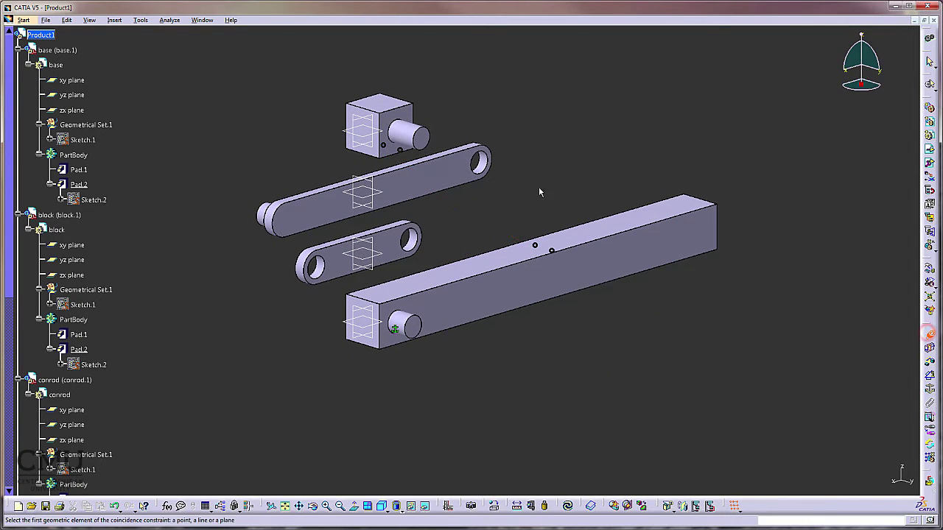
click(404, 133)
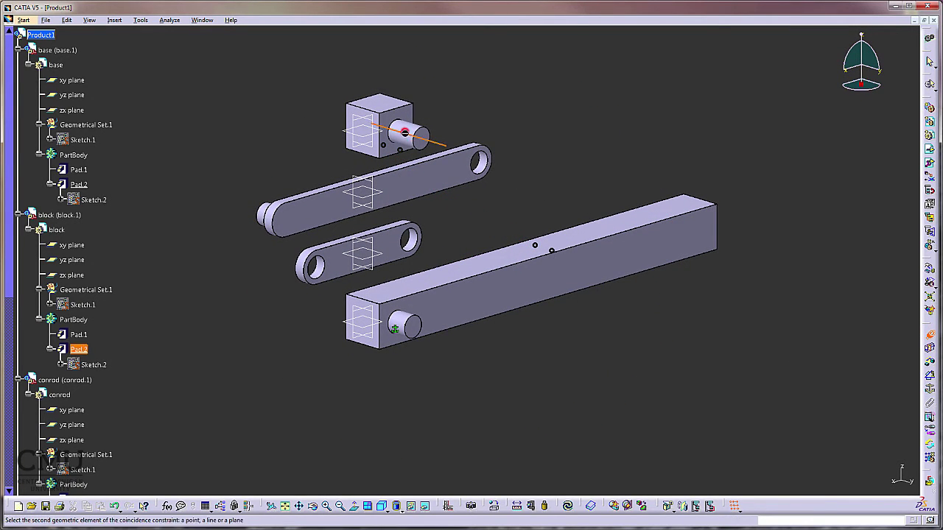
click(488, 166)
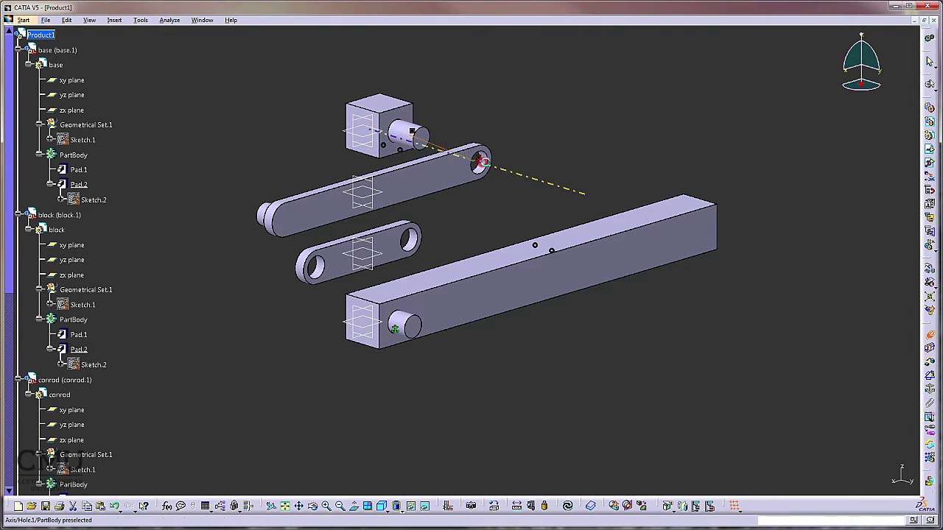
Make the end face of the block's pin coincident with the conrod's outer flat face, using Same orientation
click(427, 145)
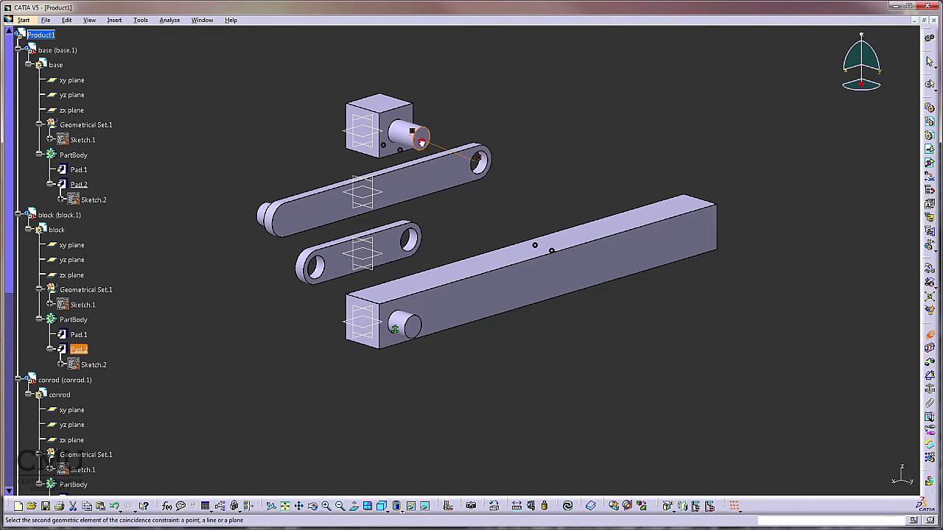
click(456, 169)
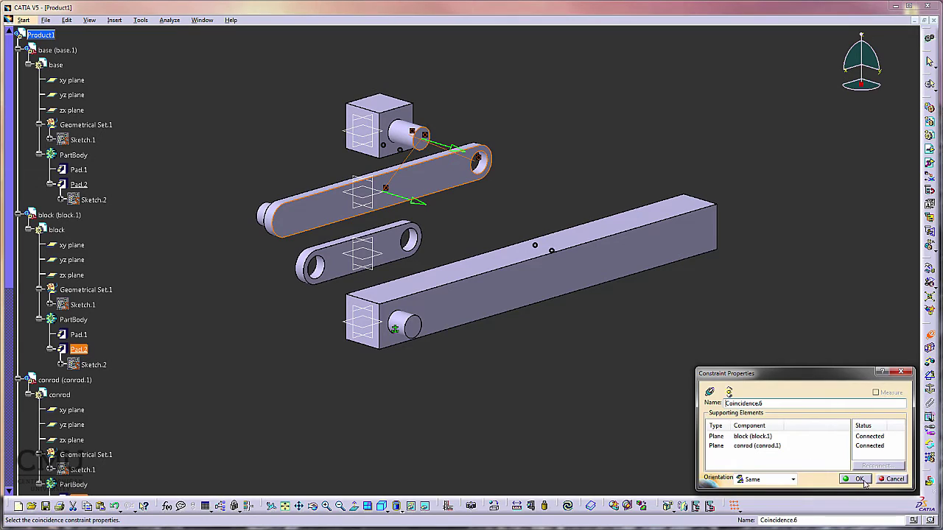
click(859, 479)
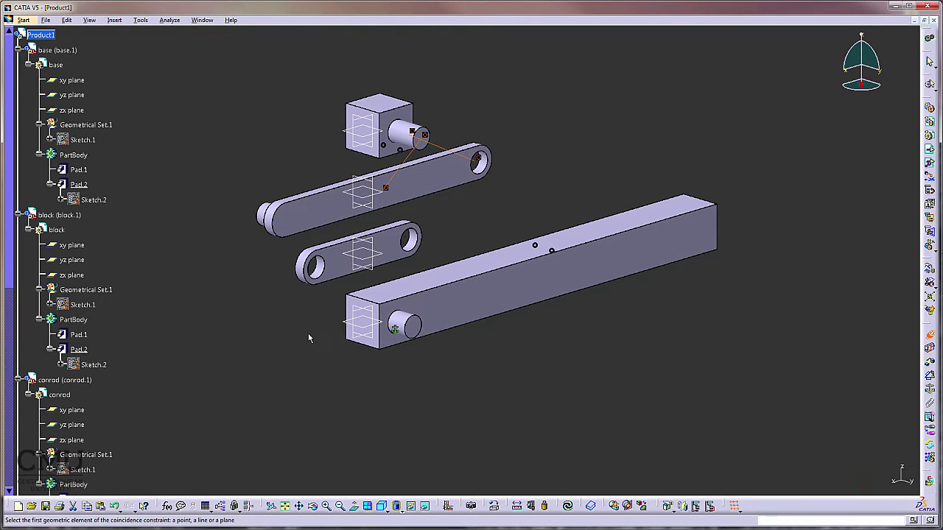
Make the base pin's axis coincident with the crank's near hole axis, and its end face coincident with the crank's outer face using Same orientation
click(400, 325)
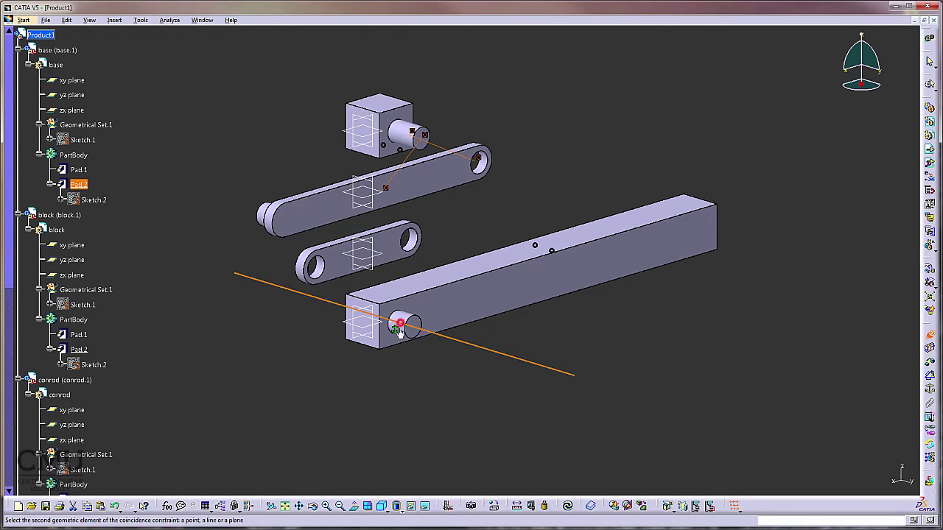
click(325, 273)
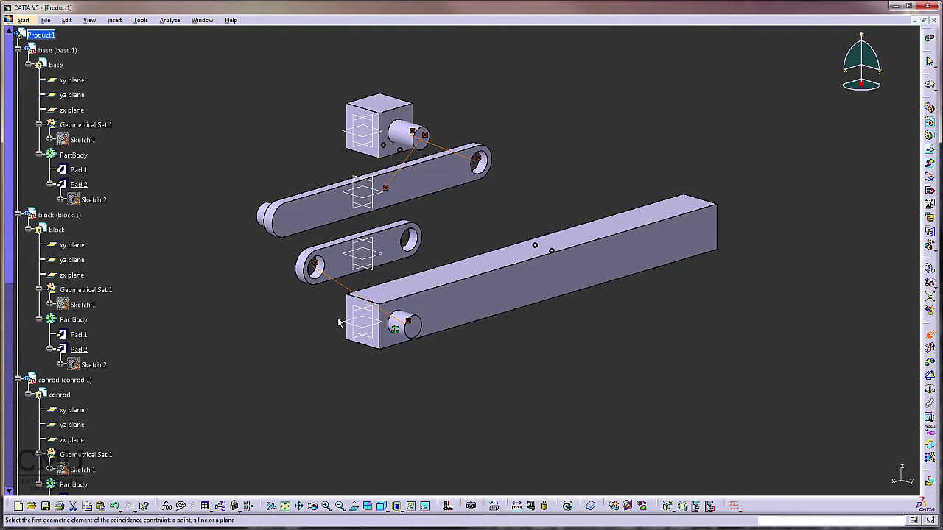
click(339, 263)
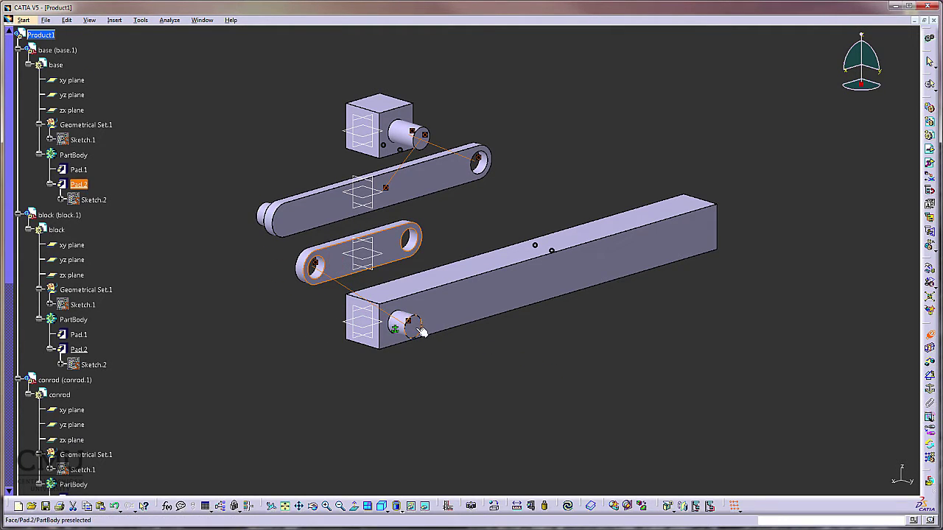
click(422, 332)
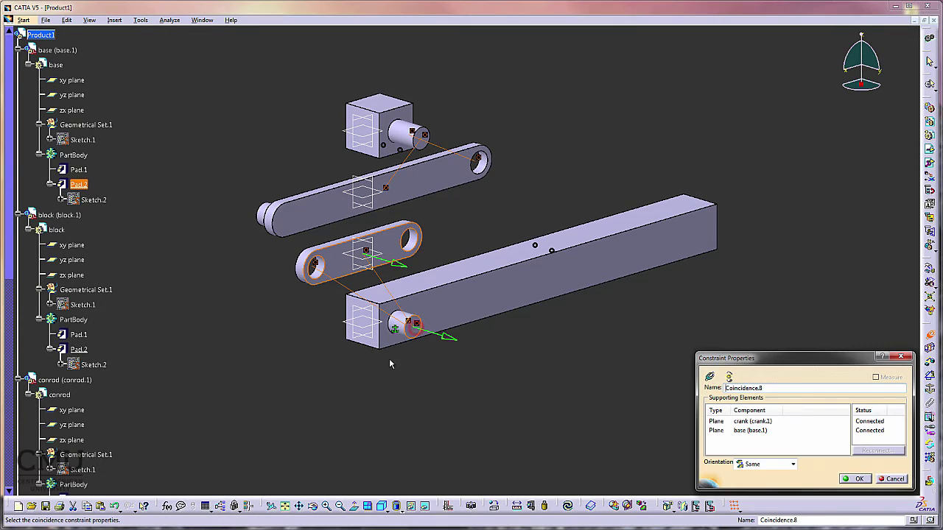
click(854, 479)
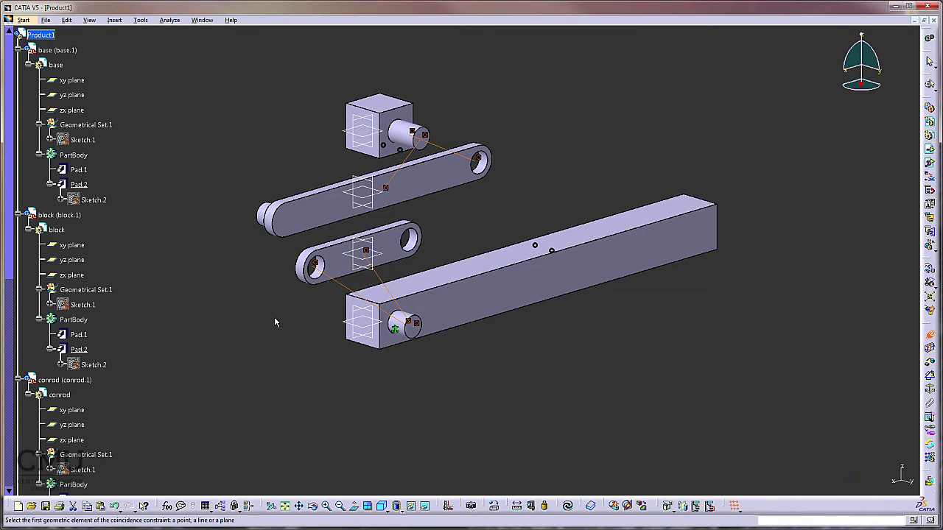
Make the conrod's pin axis coincident with the crank's free hole axis, and the conrod's pin-side face coincident with the crank's outer face using Opposite orientation
middle_drag(275, 322, 366, 343)
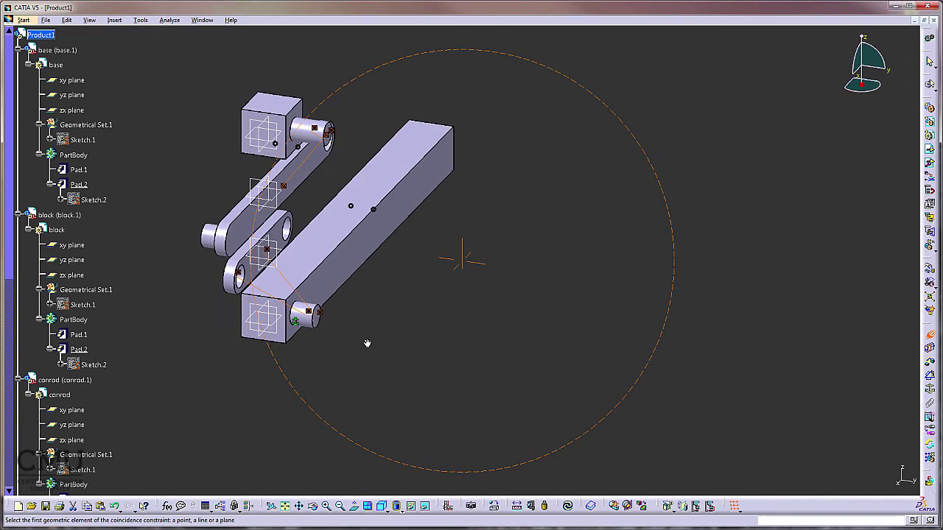
middle_drag(243, 351, 398, 295)
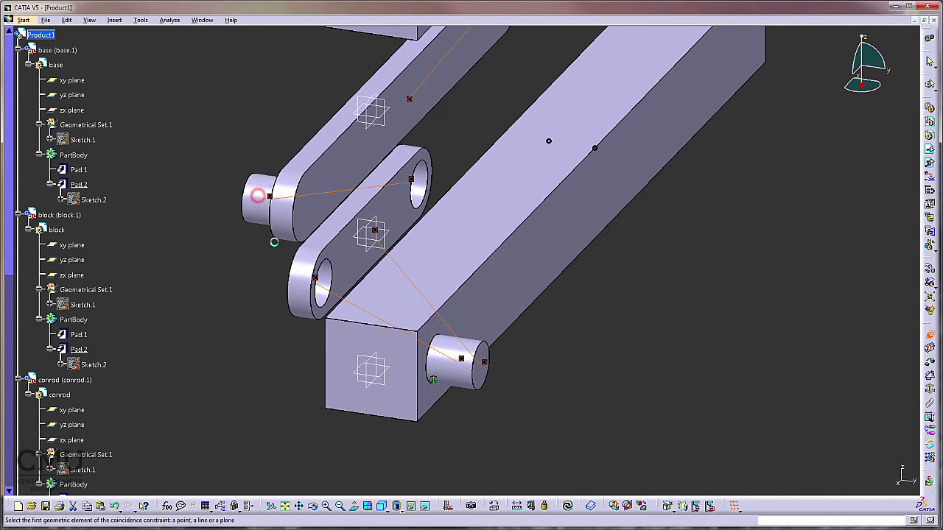
click(399, 203)
middle_drag(235, 269, 341, 268)
click(217, 202)
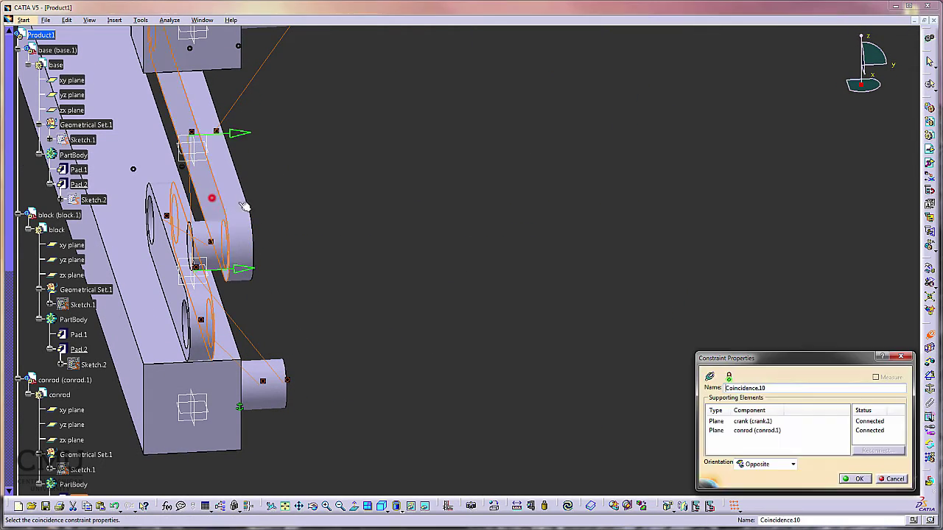
click(853, 479)
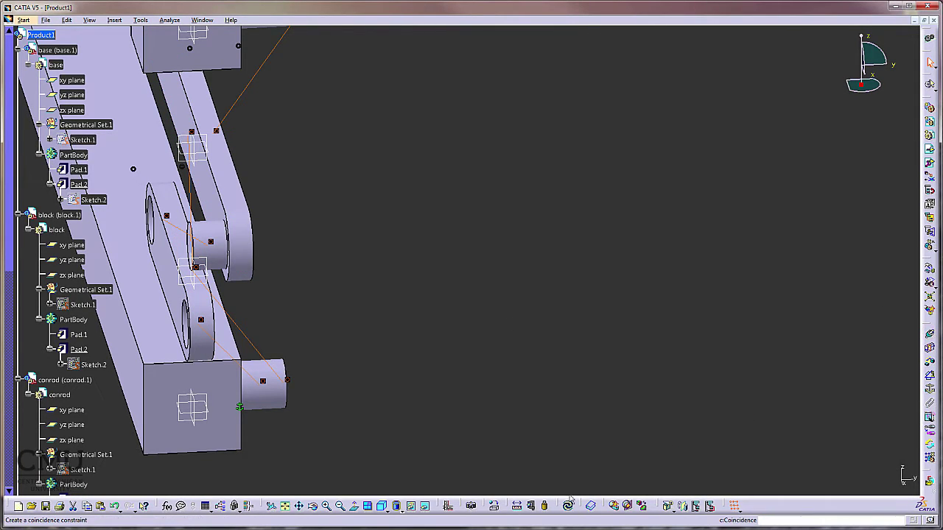
Update the assembly to apply the coincidence constraints between the base, block, conrod and crank
click(381, 506)
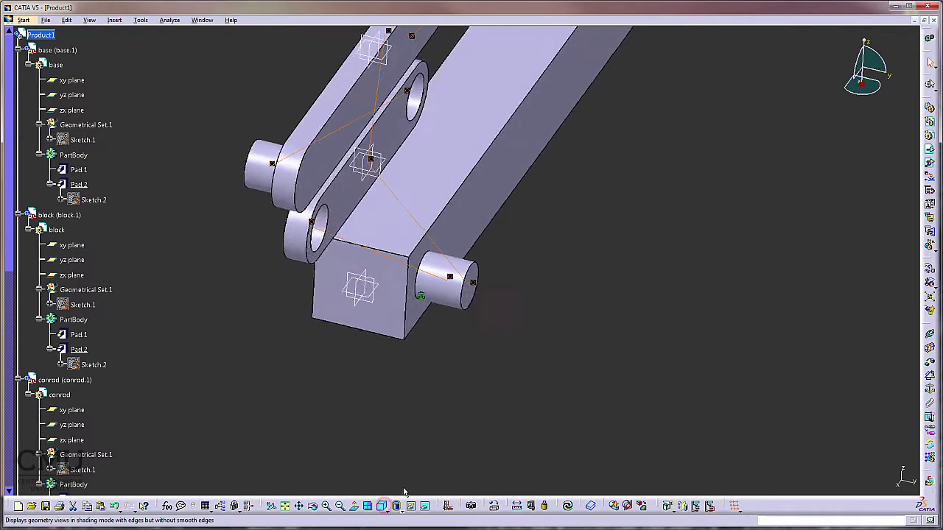
ctrl+middle_drag(421, 288, 353, 413)
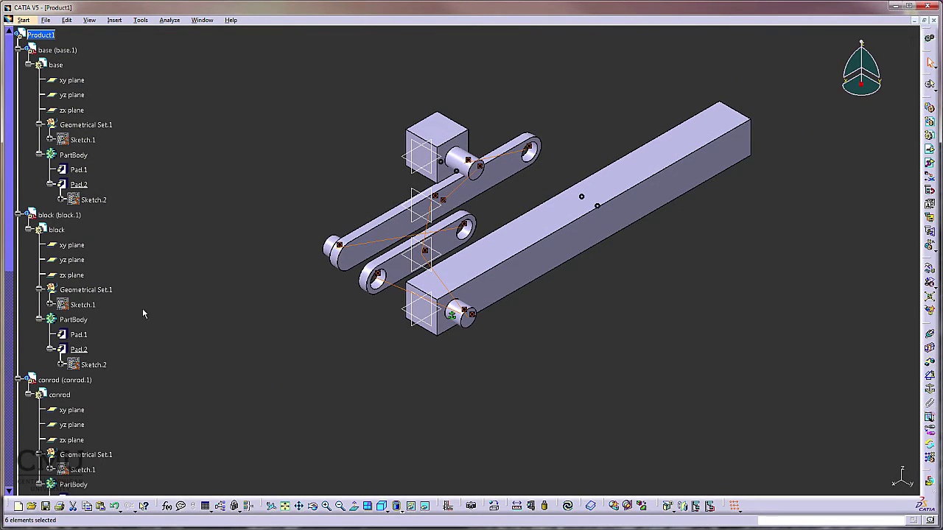
scroll(162, 271, down, 10)
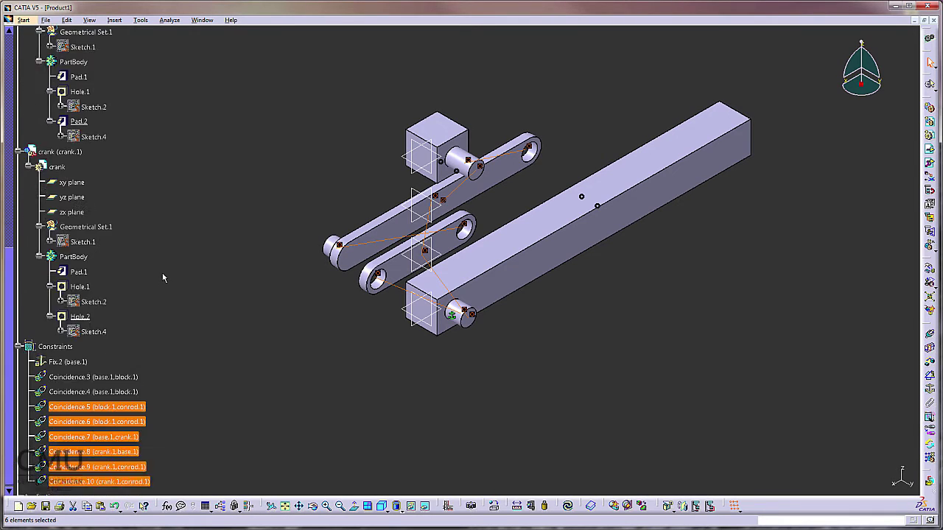
scroll(164, 277, down, 3)
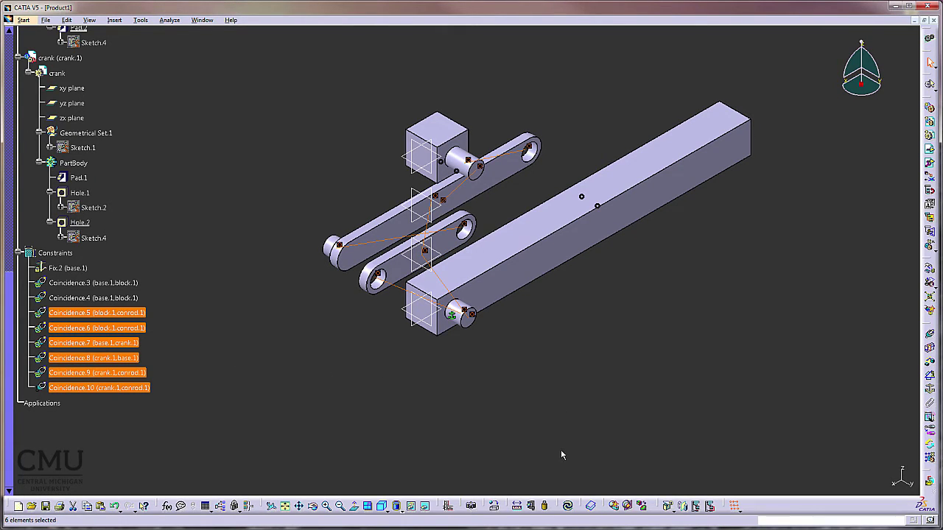
click(569, 506)
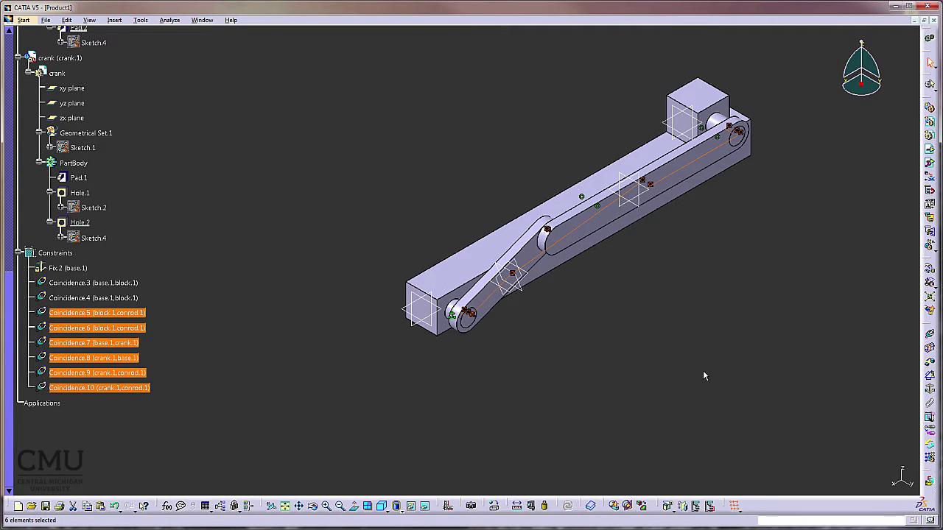
click(703, 372)
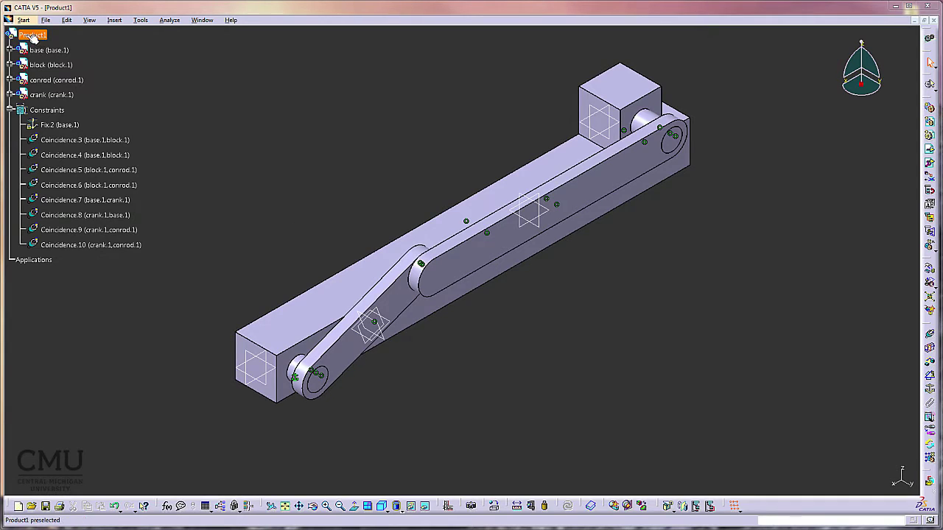
Switch to the DMU Kinematics workbench and collapse the Constraints branch of the product tree
click(24, 20)
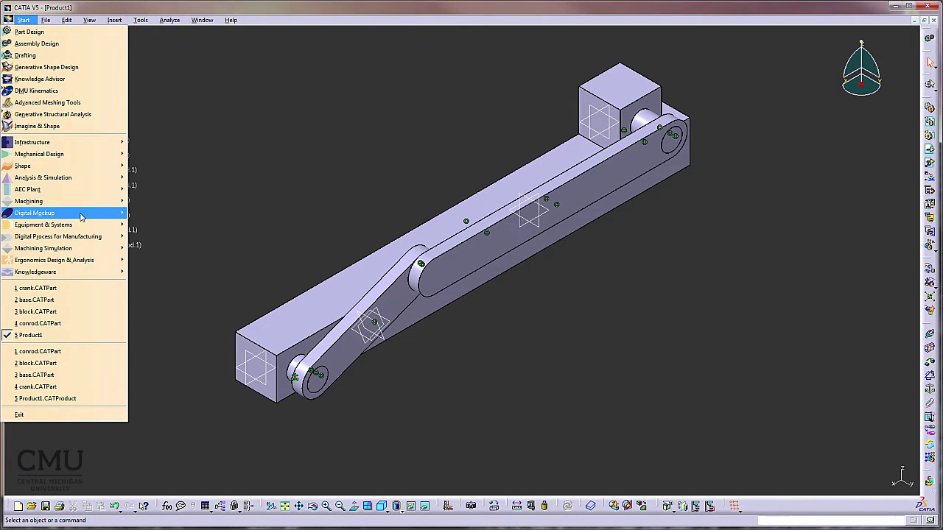
mouse_move(78, 213)
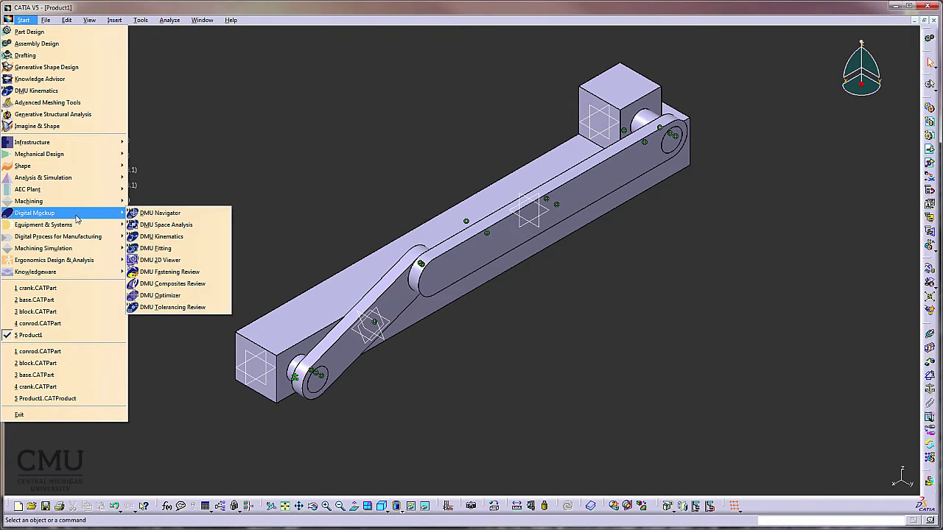
click(176, 236)
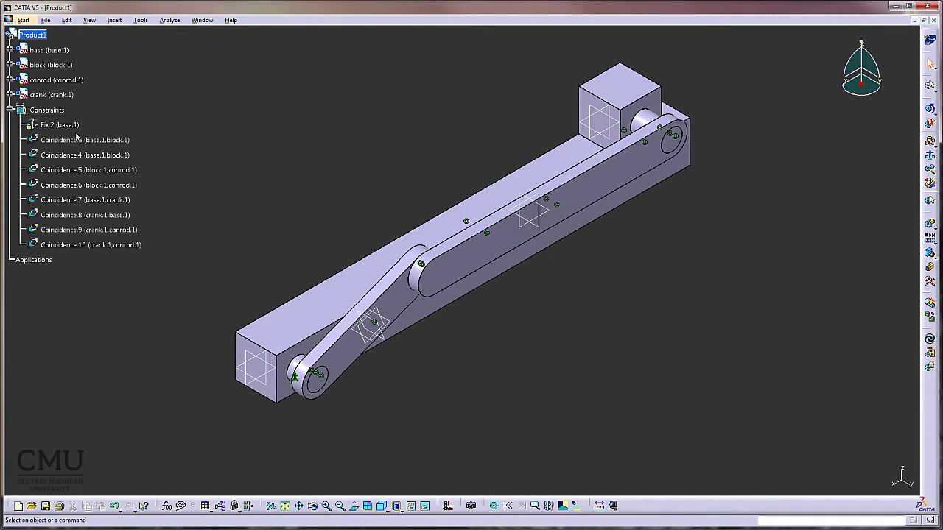
click(9, 110)
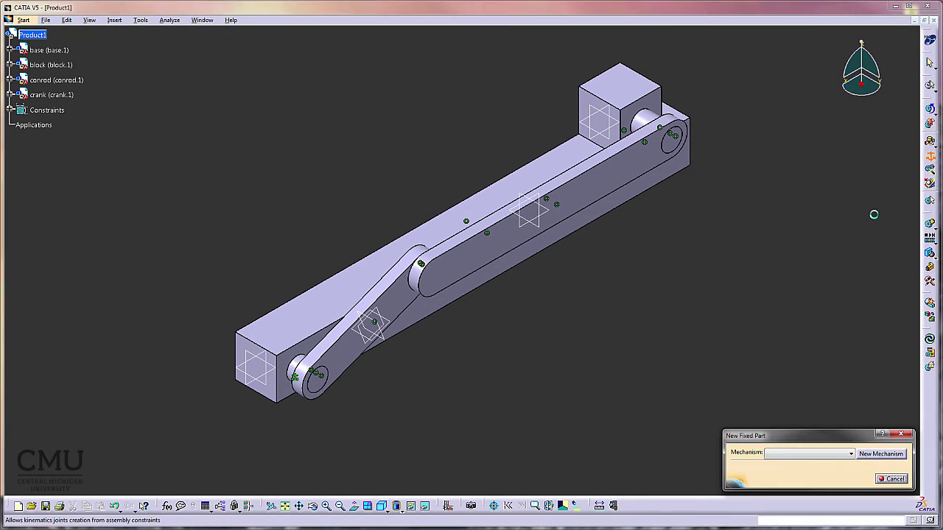
Create a new mechanism named Mechanism.1 and assign the base as its fixed part
click(879, 456)
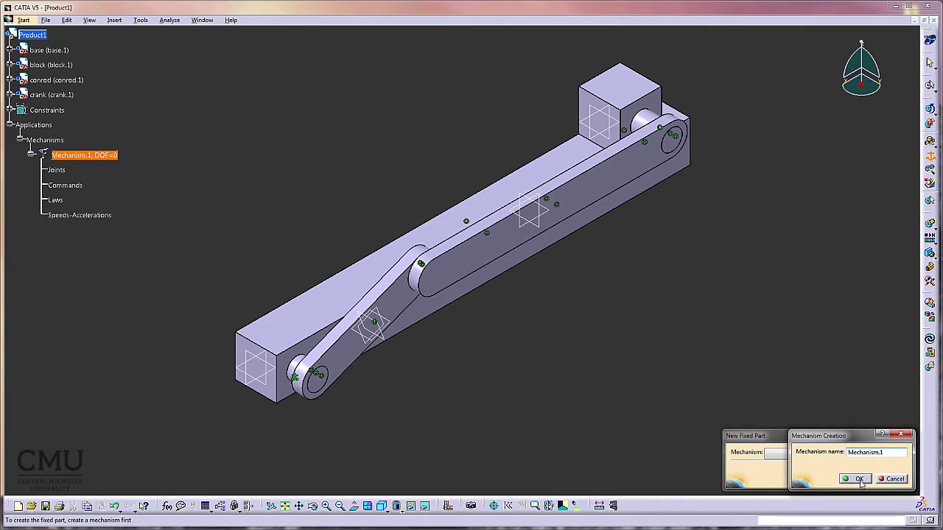
click(859, 480)
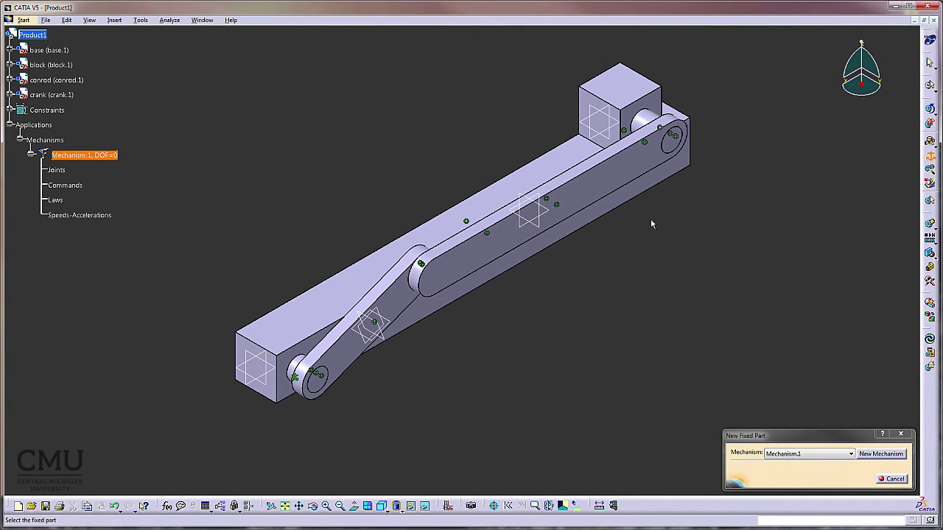
click(642, 195)
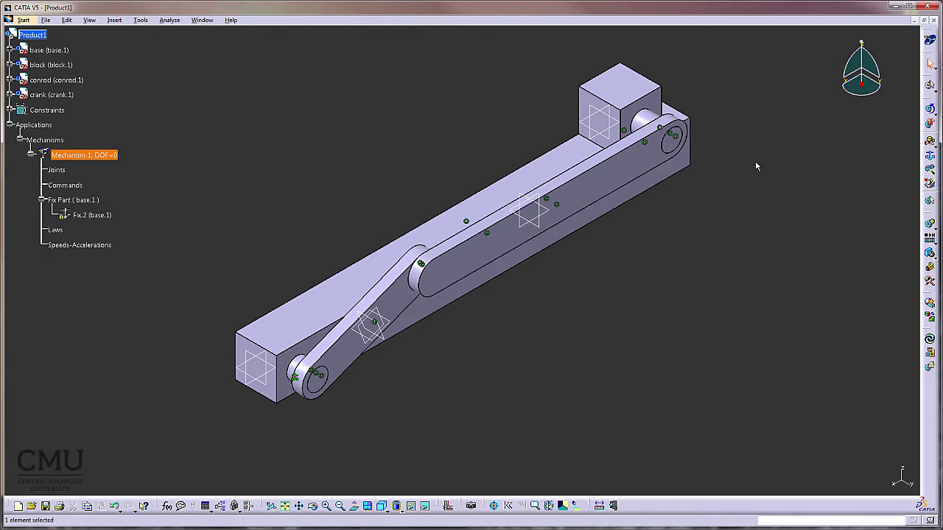
Start a prismatic joint with the block's lower edge as Line 1 and the base's upper long edge as Line 2
click(930, 155)
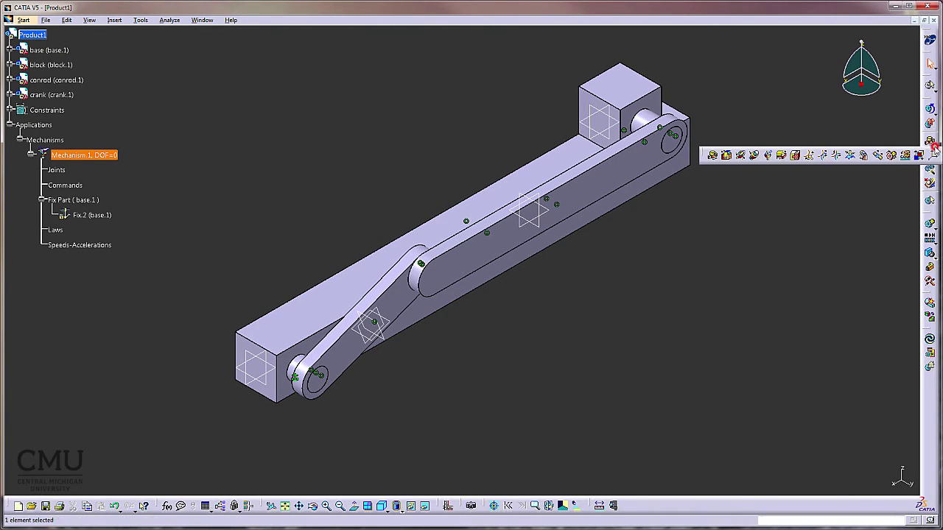
click(728, 156)
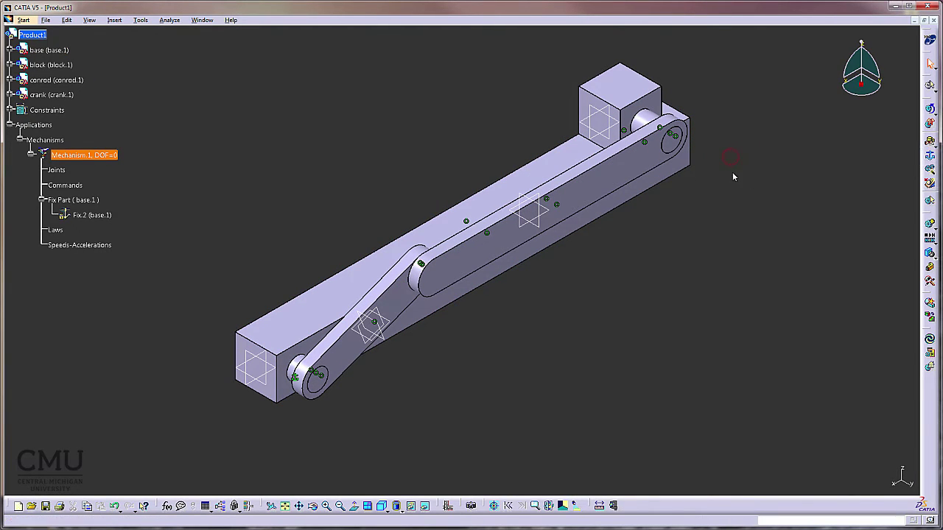
mouse_move(639, 382)
middle_down()
mouse_move(616, 358)
mouse_move(576, 224)
middle_up()
middle_drag(663, 329, 466, 151)
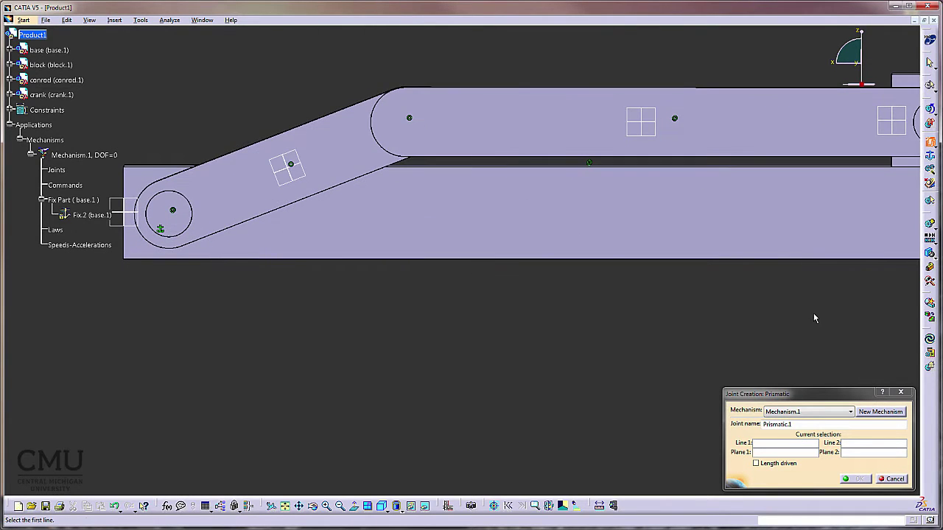
middle_drag(813, 313, 416, 300)
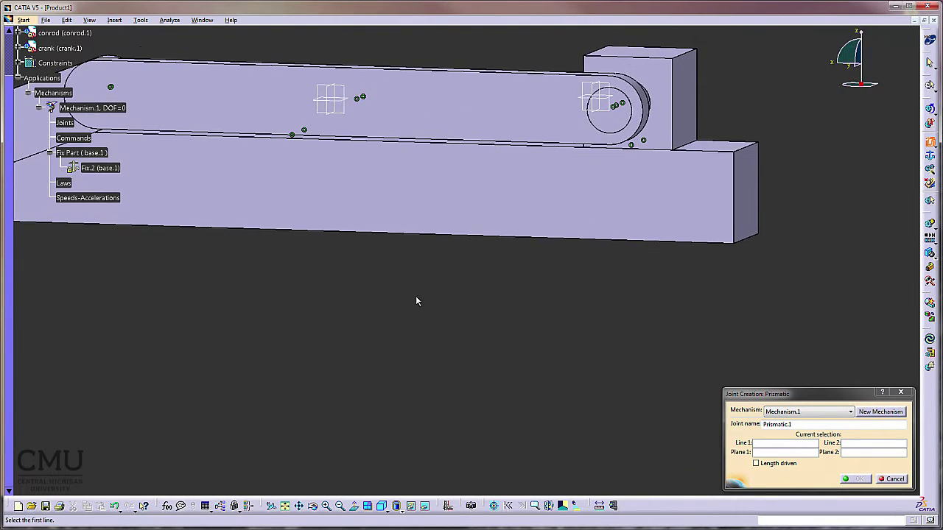
click(628, 150)
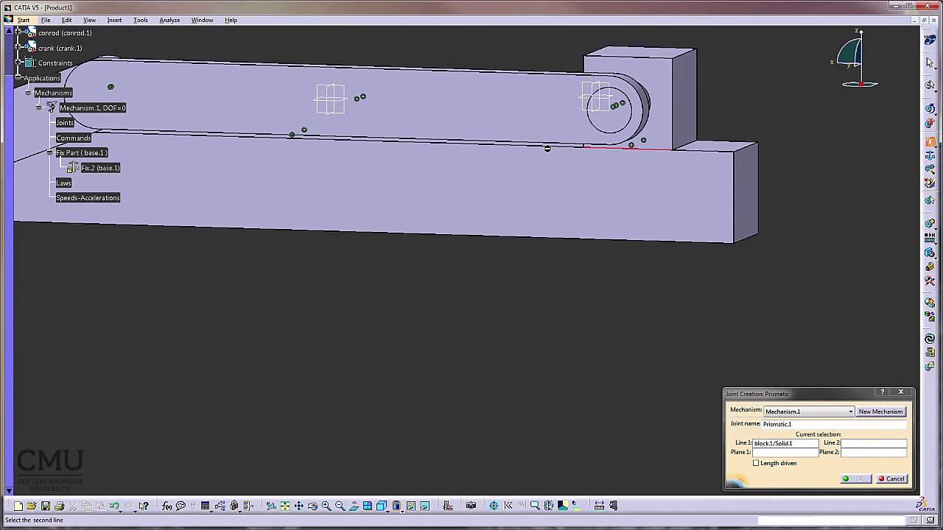
click(554, 150)
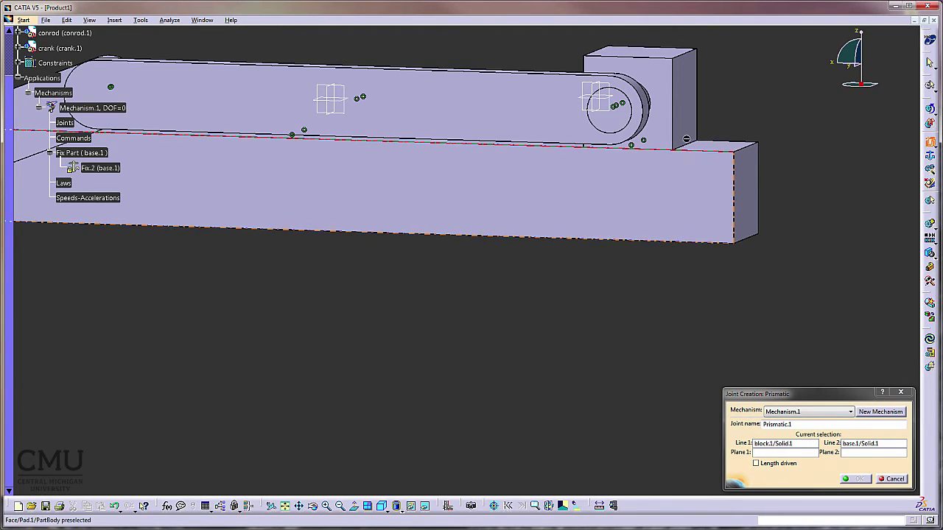
Hide the base and choose the block's bottom face as Plane 1 of the prismatic joint
right_click(685, 182)
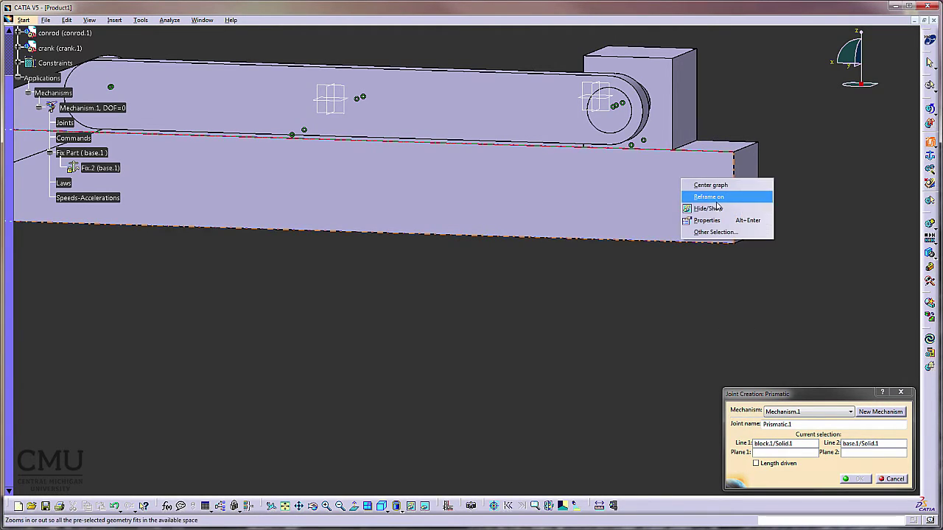
click(713, 208)
middle_drag(635, 300, 689, 356)
click(691, 358)
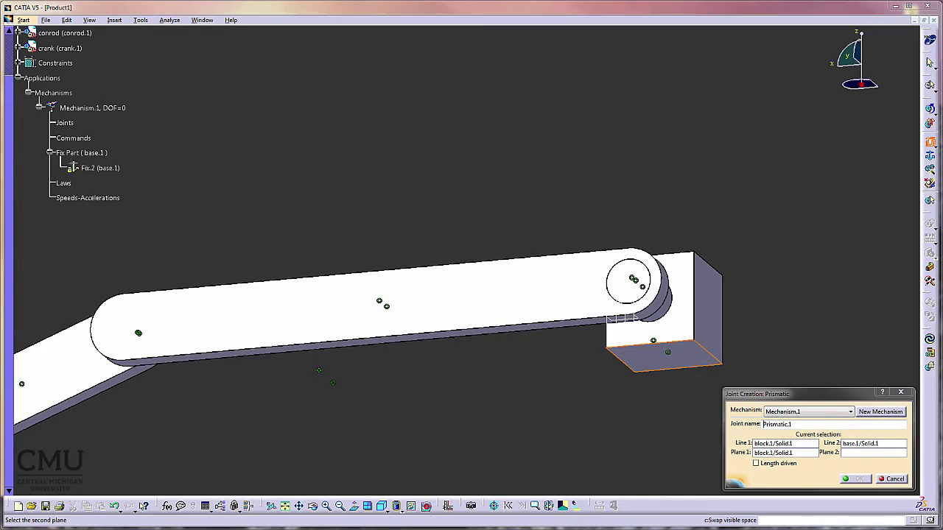
Swap to the hidden space, choose the base's top face as Plane 2 and create the prismatic joint
click(425, 505)
middle_drag(579, 179, 693, 162)
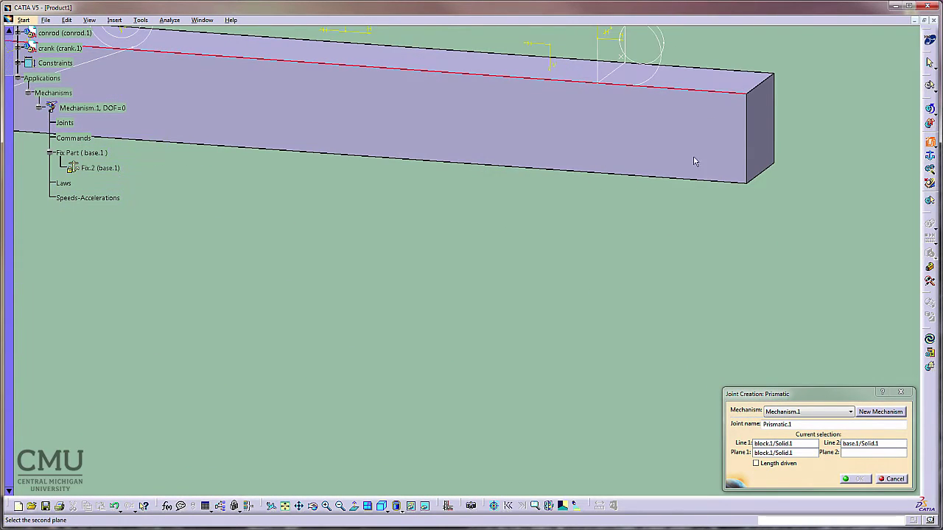
click(725, 81)
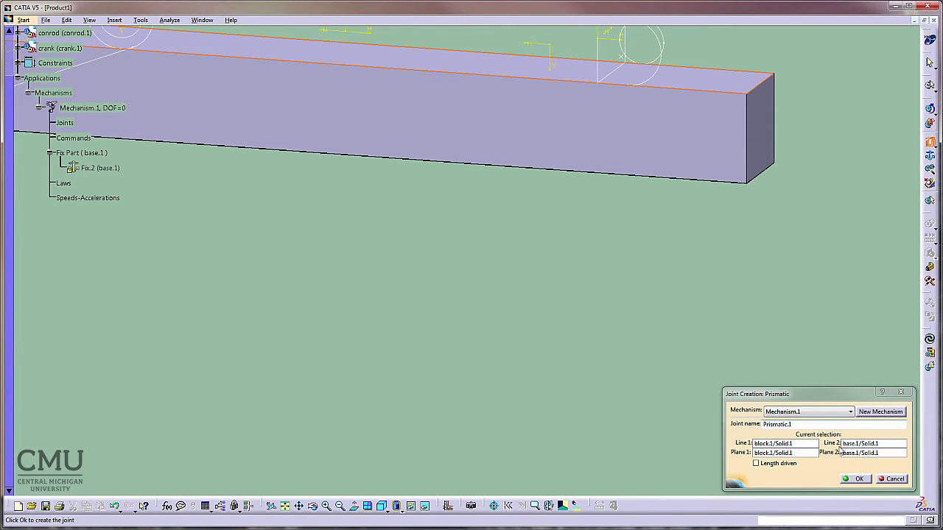
click(858, 479)
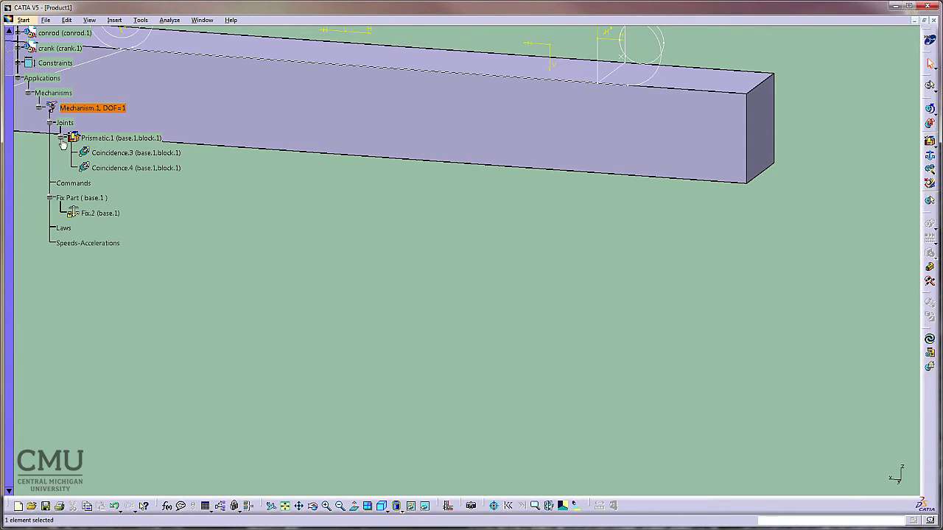
Return the hidden base to the visible space
right_click(709, 79)
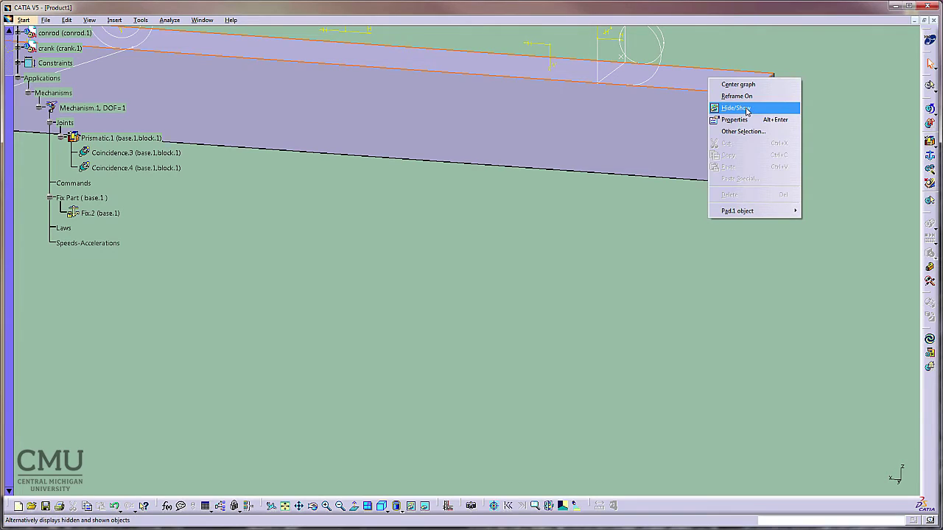
click(737, 108)
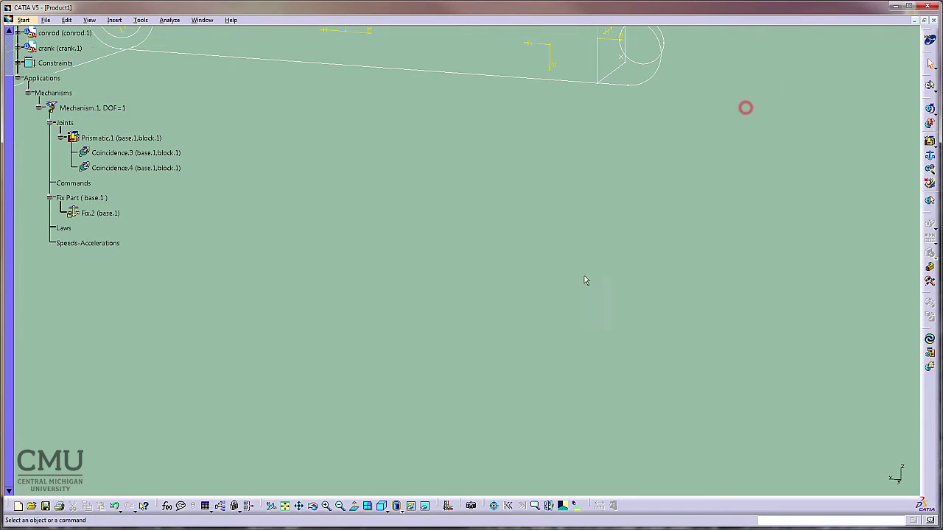
Switch the display back to the visible space and show the whole slider-crank assembly
click(425, 507)
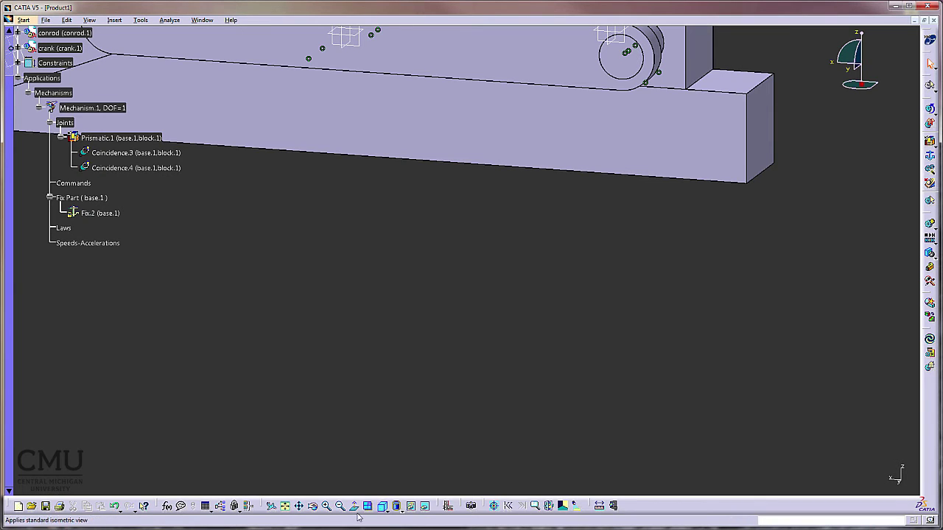
click(284, 506)
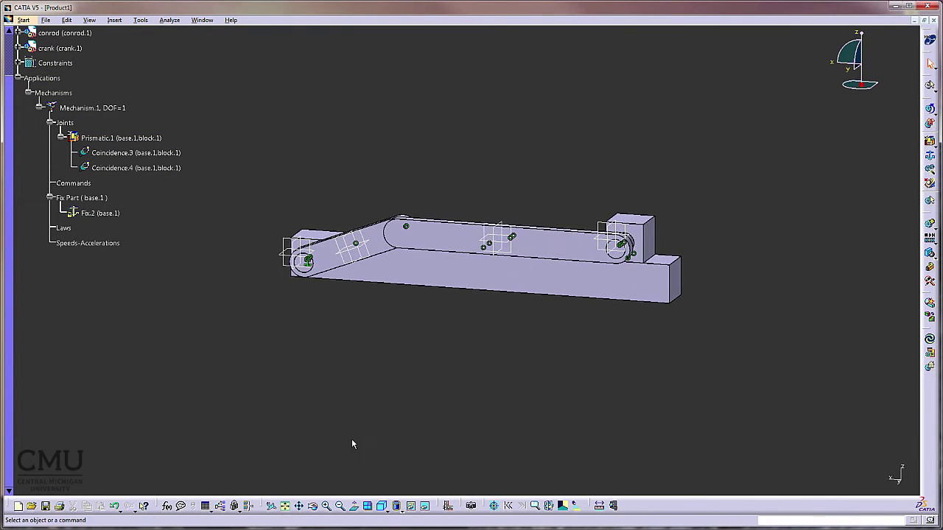
middle_drag(371, 412, 595, 488)
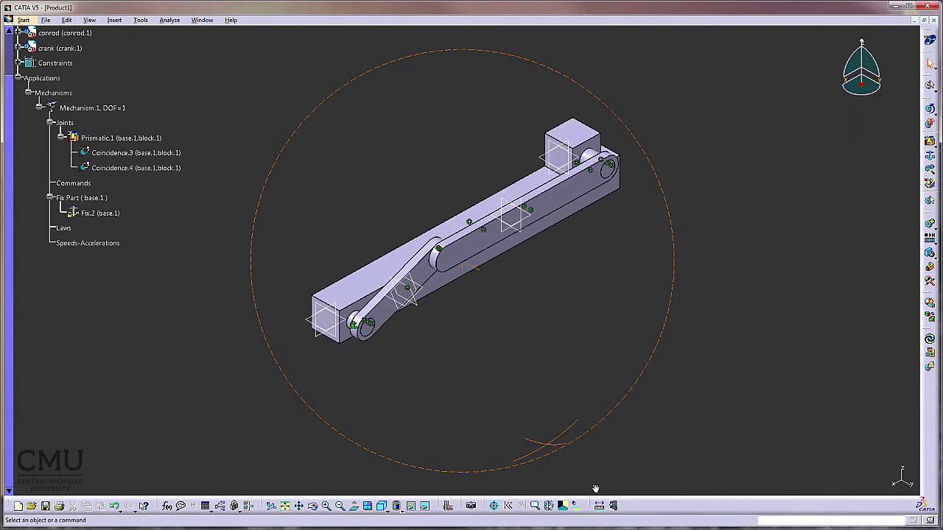
middle_drag(572, 331, 586, 399)
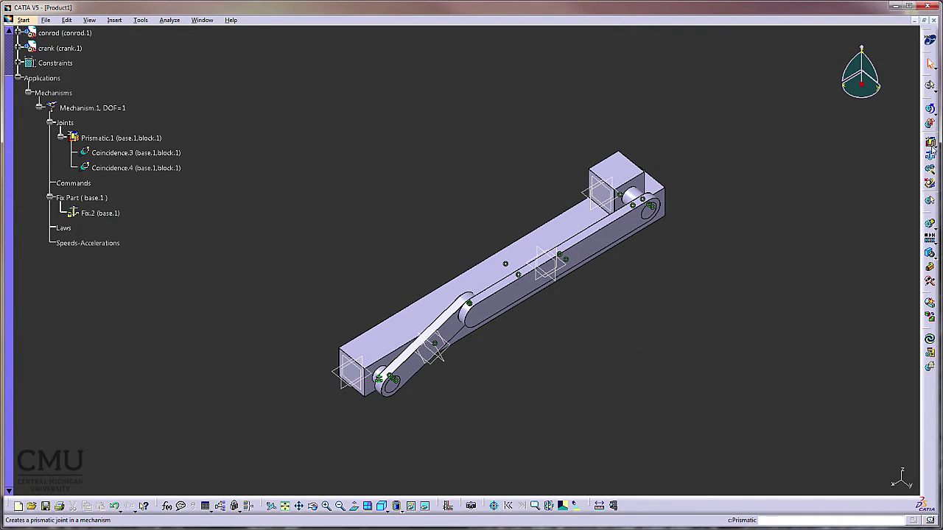
Start a revolute joint in Mechanism.1 with the block's pin axis as Line 1 and the conrod's rounded-end axis as Line 2
click(929, 143)
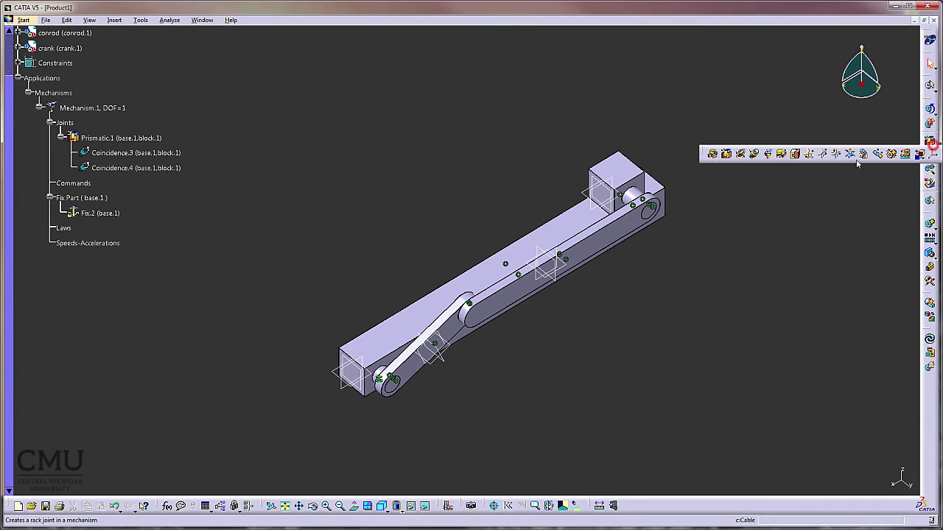
click(713, 155)
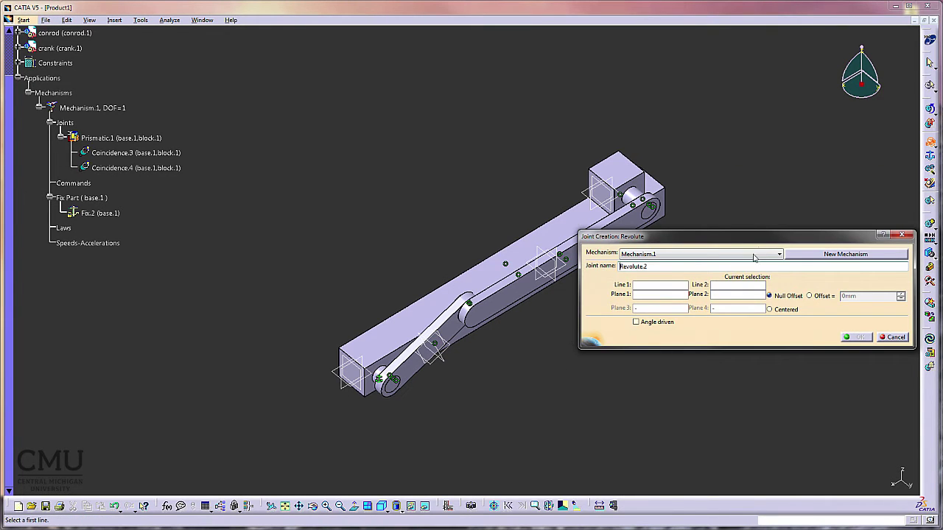
drag(761, 240, 757, 314)
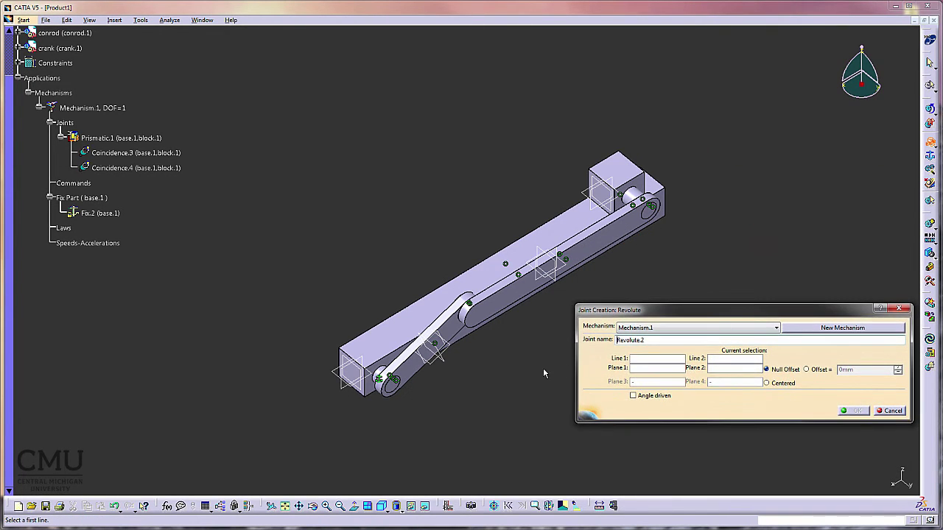
middle_drag(543, 368, 445, 381)
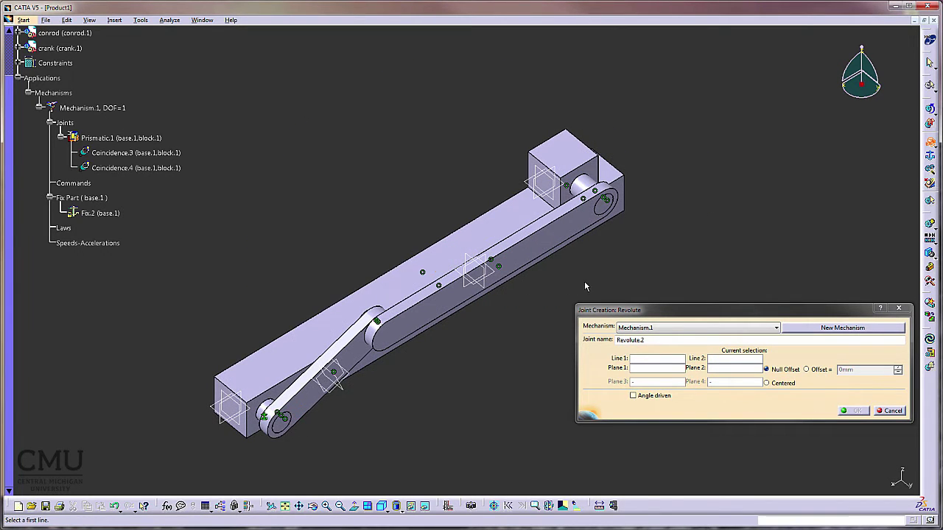
click(581, 186)
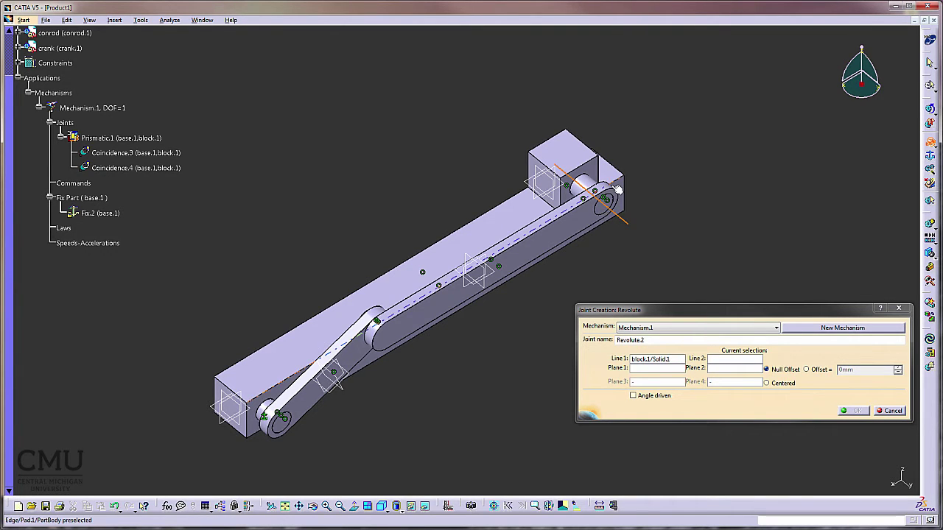
middle_drag(615, 190, 584, 267)
middle_drag(710, 254, 646, 250)
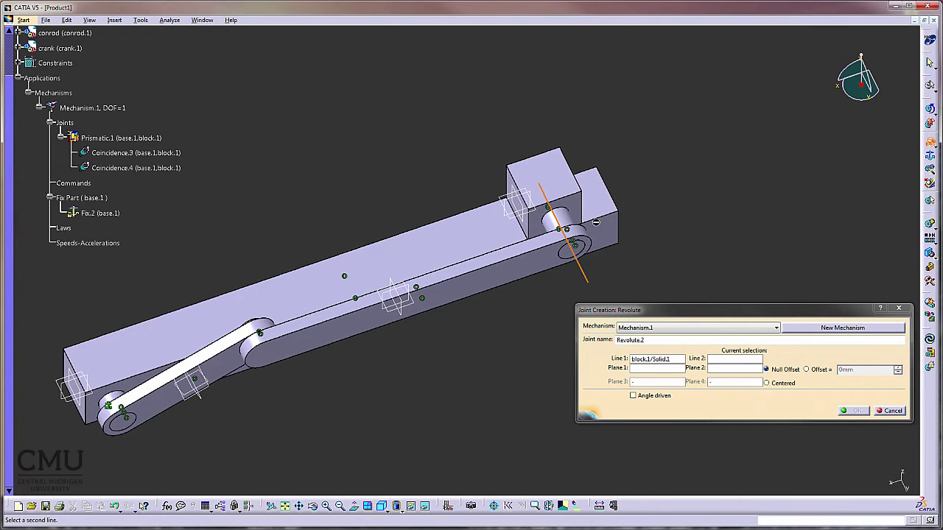
click(585, 232)
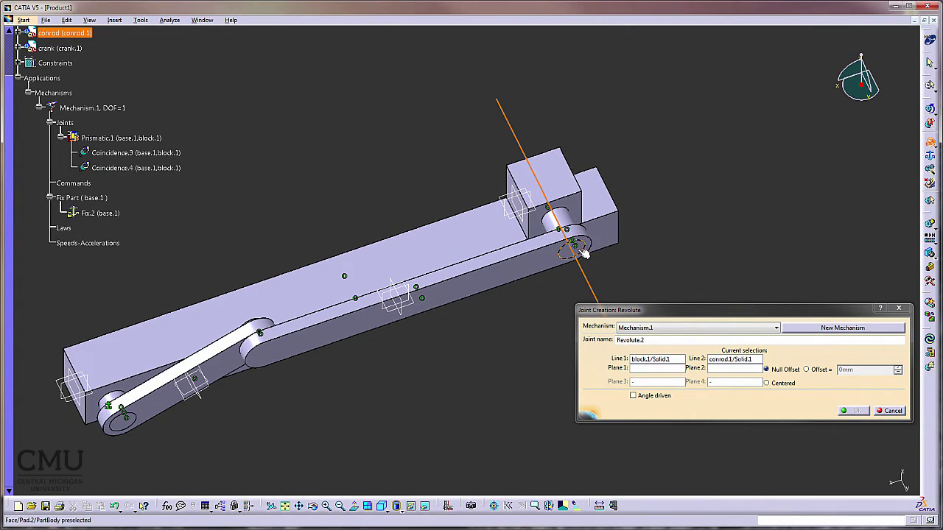
Choose the block pin's end face as Plane 1 and the conrod's outer face as Plane 2, and create the revolute joint with null offset
click(582, 252)
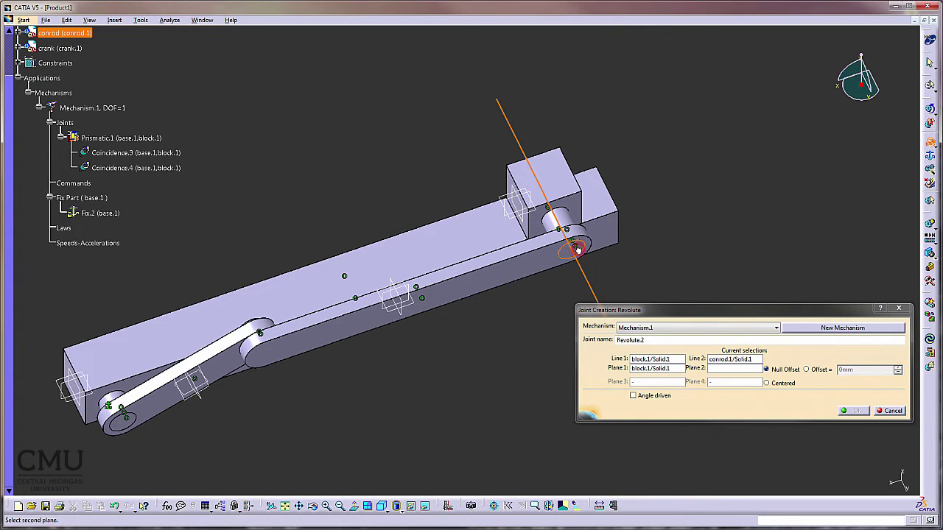
click(553, 262)
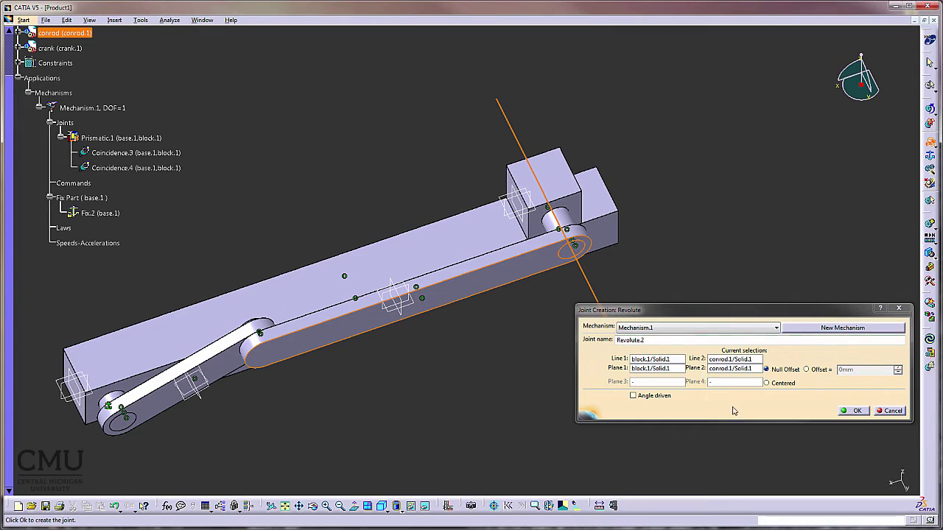
click(856, 411)
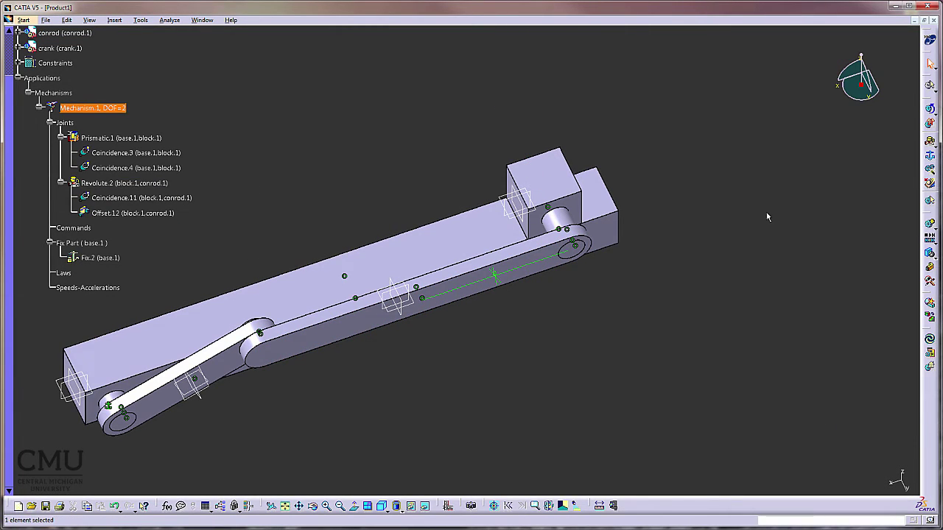
Create a null-offset revolute joint between base and crank from the base pin's axis and end face and the crank's end axis and outer face
click(930, 141)
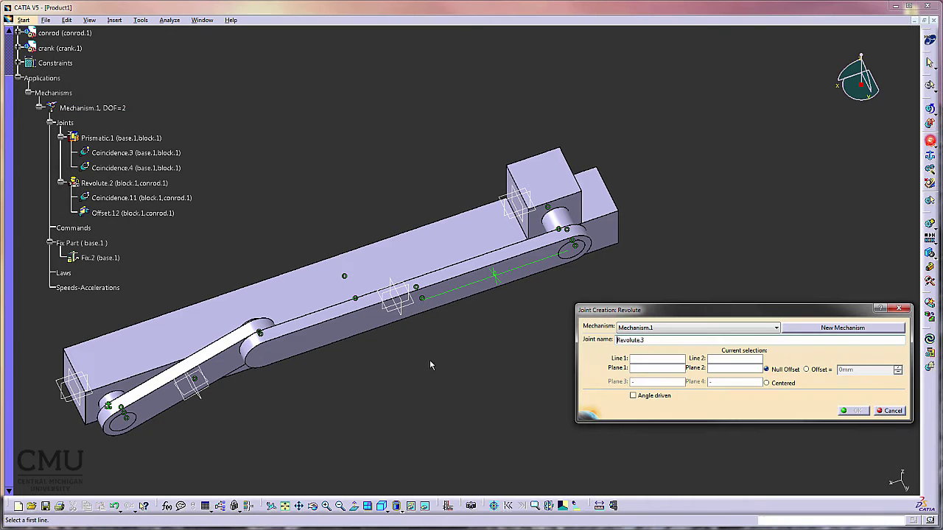
middle_drag(282, 414, 398, 334)
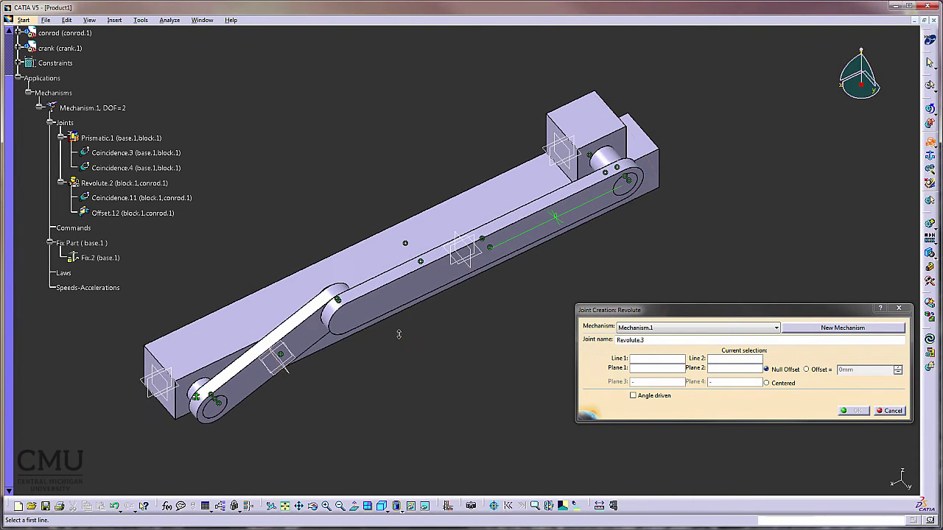
middle_drag(264, 419, 360, 337)
click(320, 291)
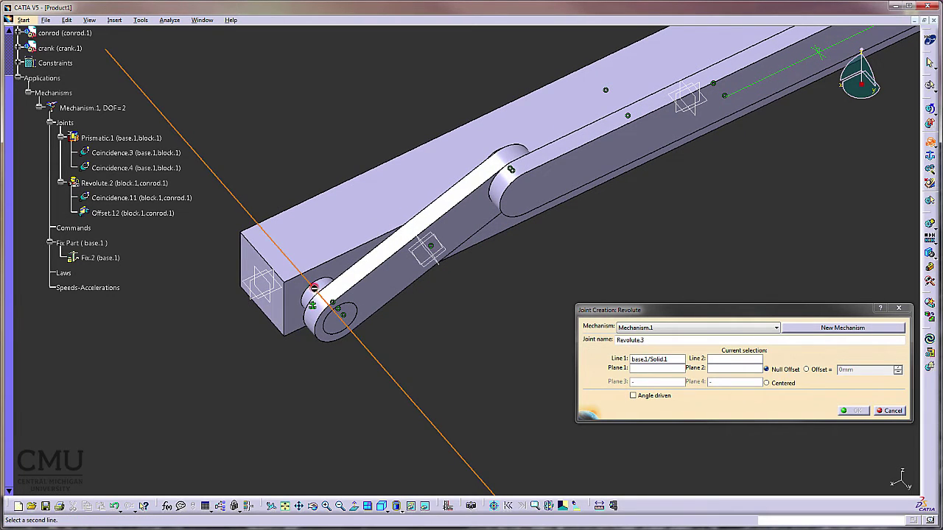
click(311, 318)
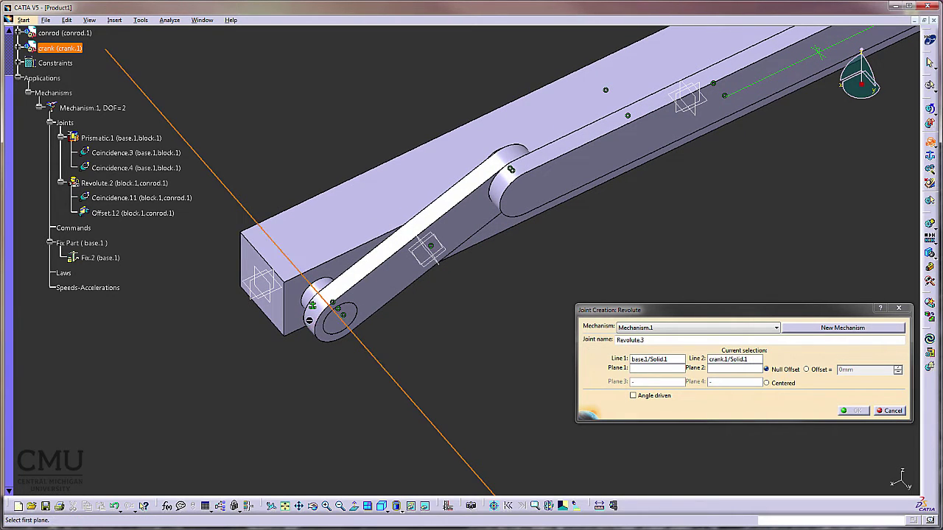
click(329, 324)
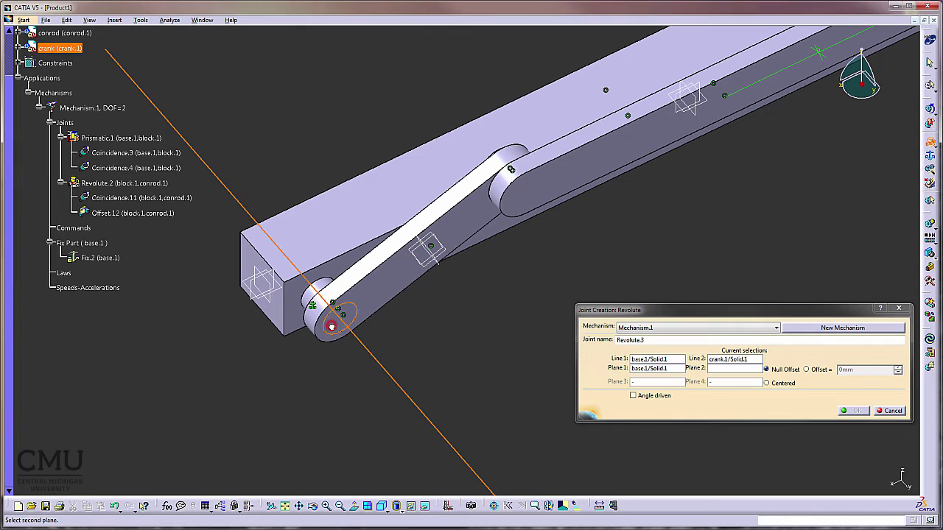
click(379, 296)
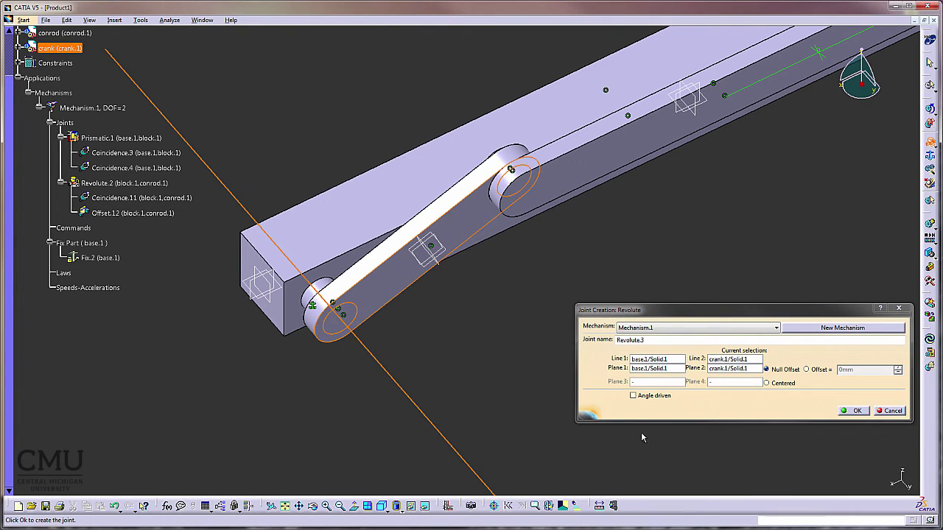
click(854, 411)
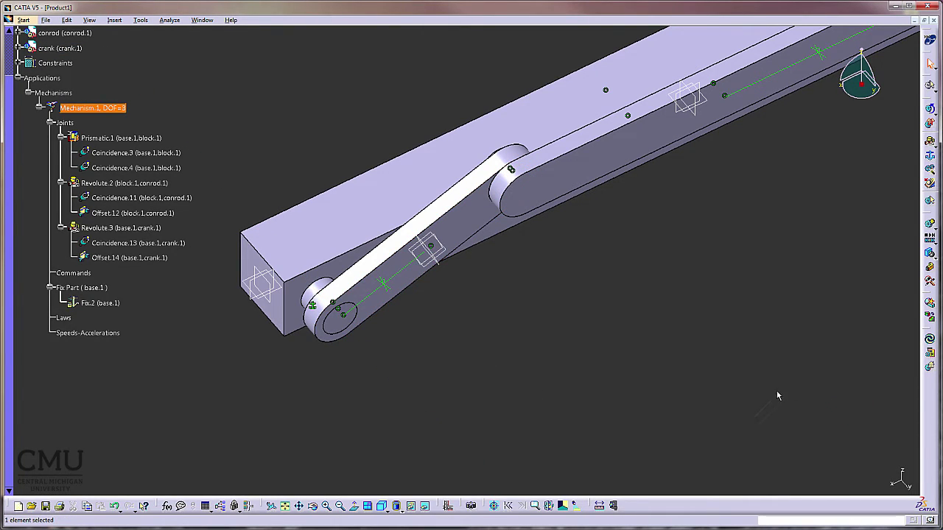
Create a cylindrical joint where crank and conrod meet, with the crank's axis as Line 1 and the conrod pin's axis as Line 2
middle_drag(566, 307, 492, 382)
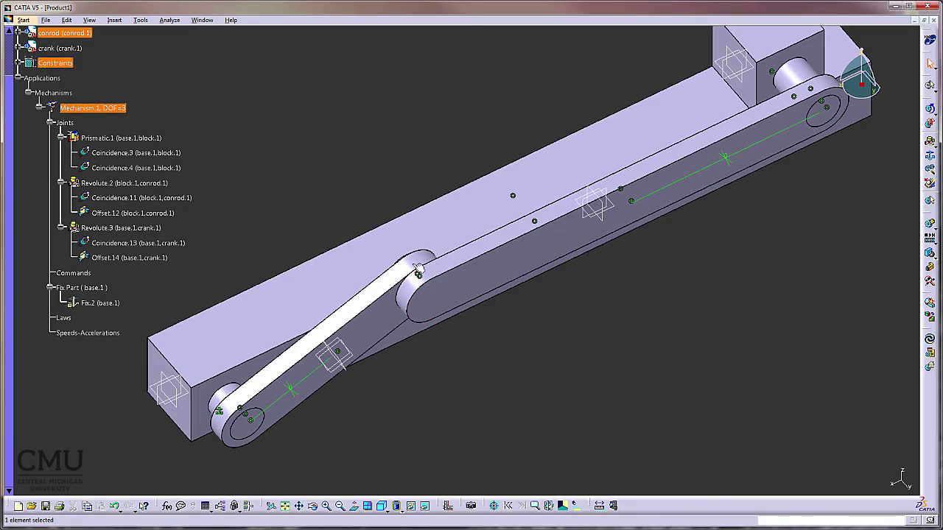
middle_drag(476, 341, 781, 288)
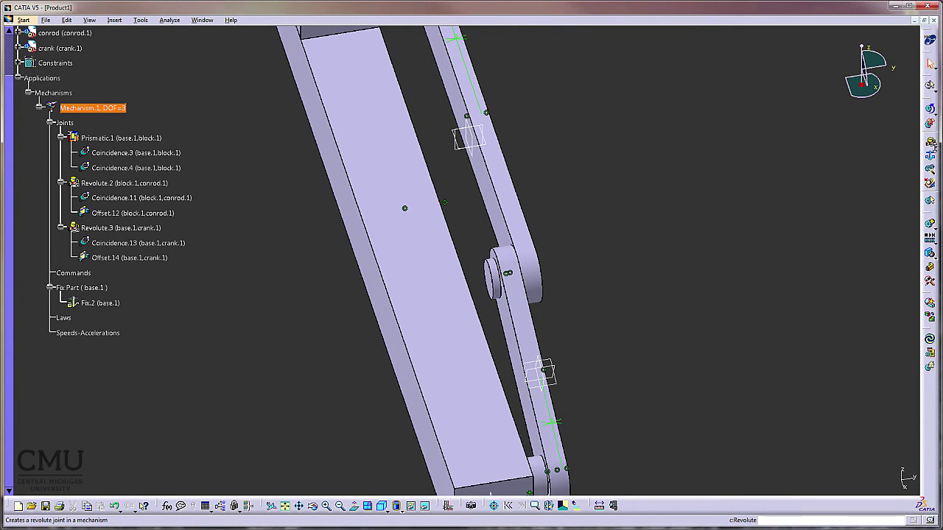
click(931, 157)
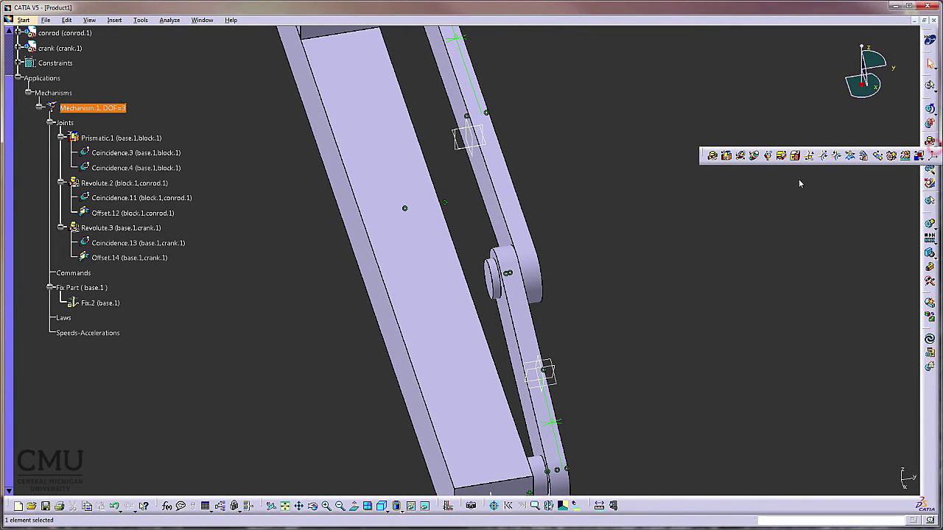
click(741, 157)
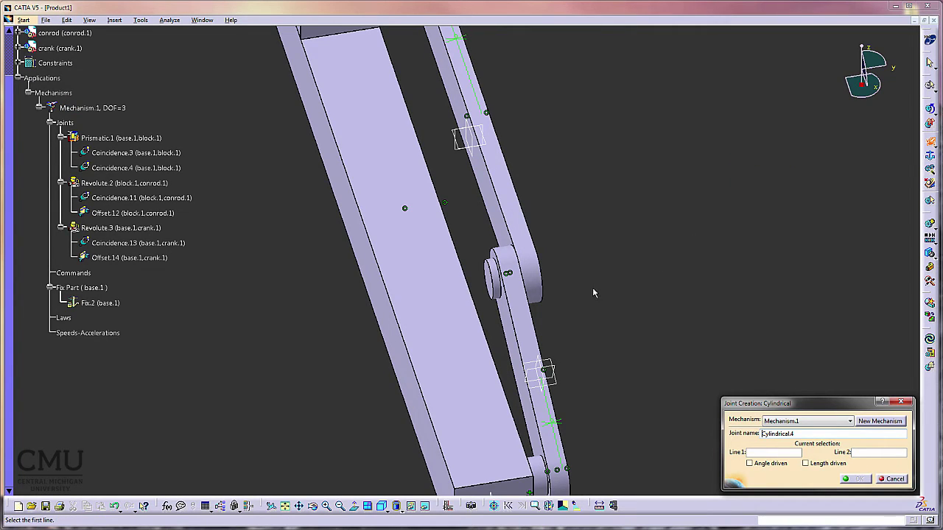
middle_drag(587, 307, 750, 314)
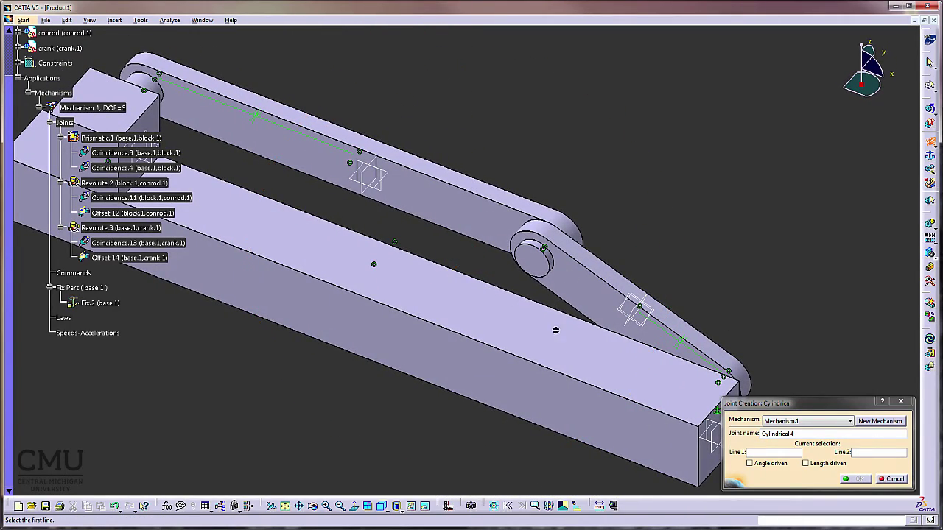
click(535, 229)
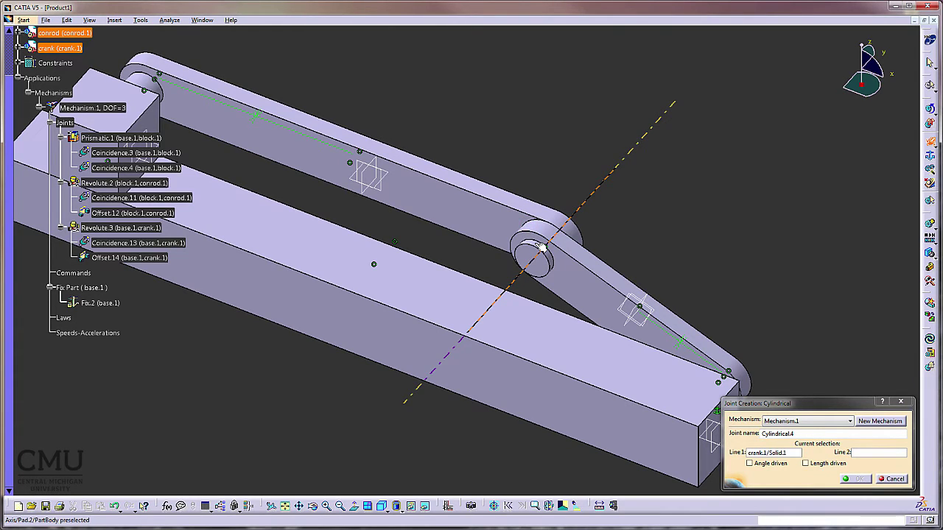
click(541, 249)
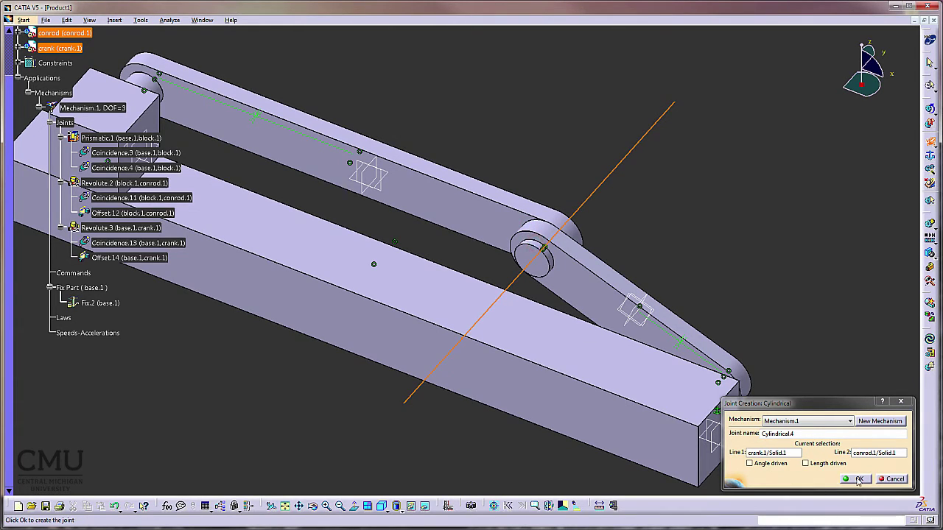
click(857, 479)
click(254, 407)
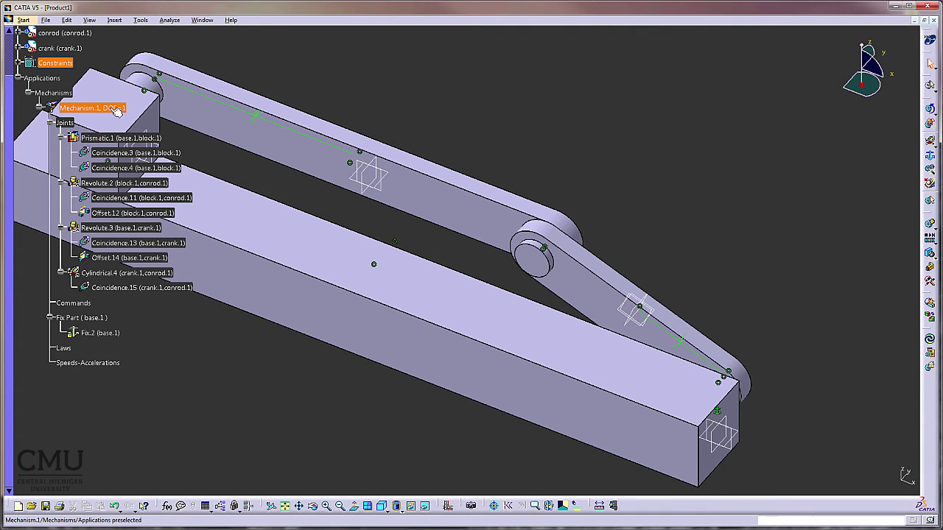
Make the revolute joint between base and crank angle driven with a lower limit of 0 deg
click(381, 505)
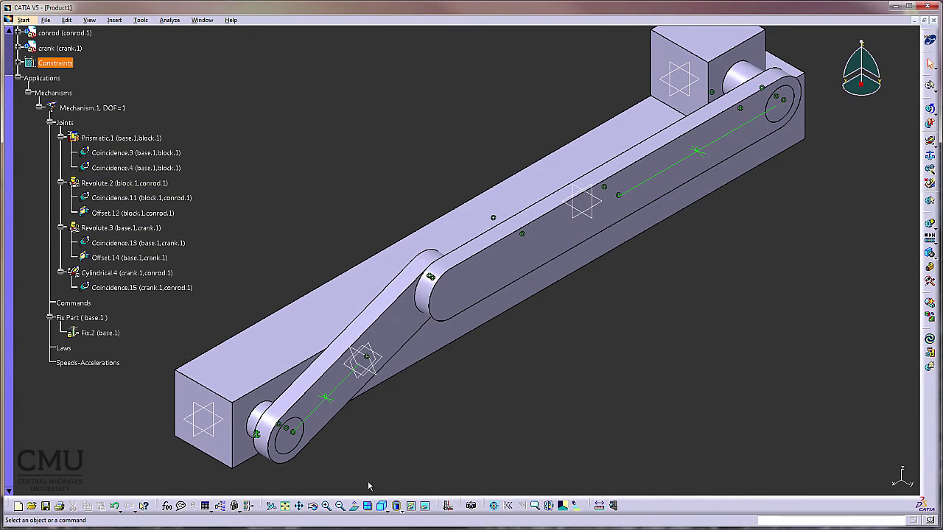
ctrl+middle_drag(514, 387, 516, 407)
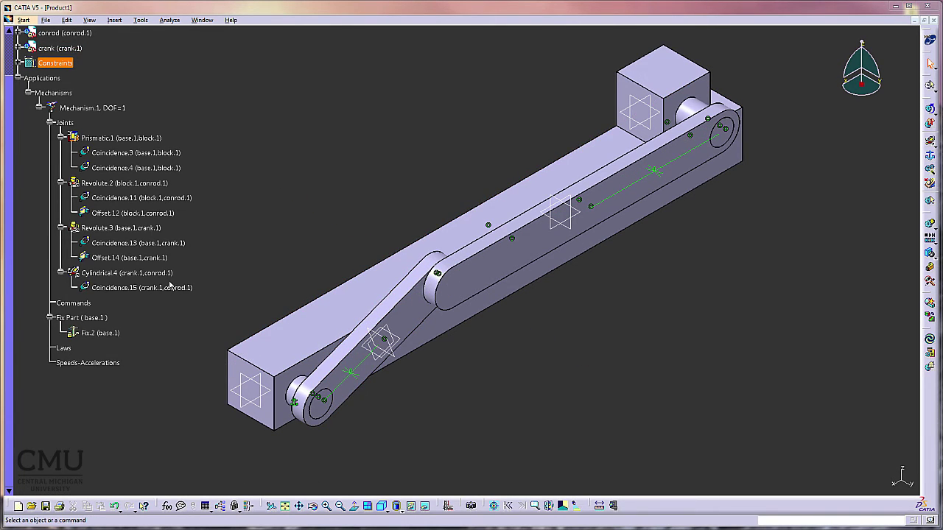
double_click(136, 230)
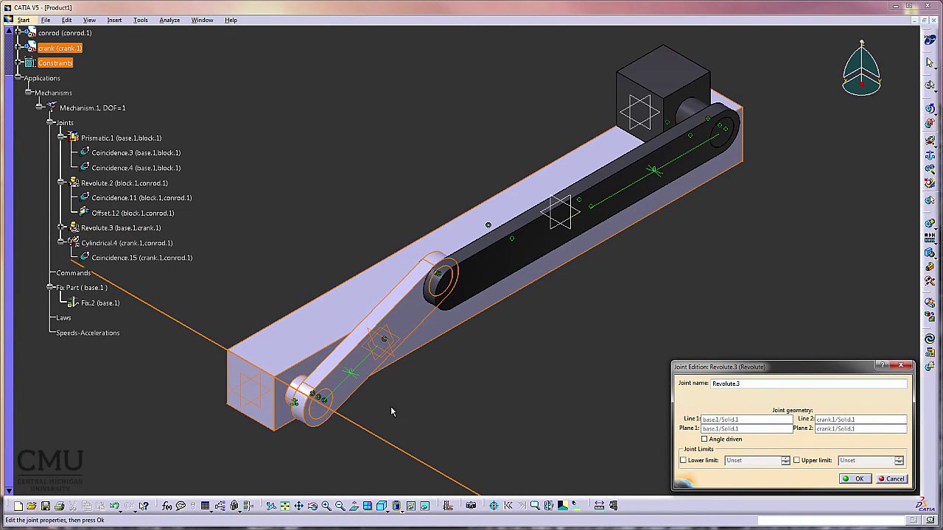
click(705, 440)
double_click(754, 460)
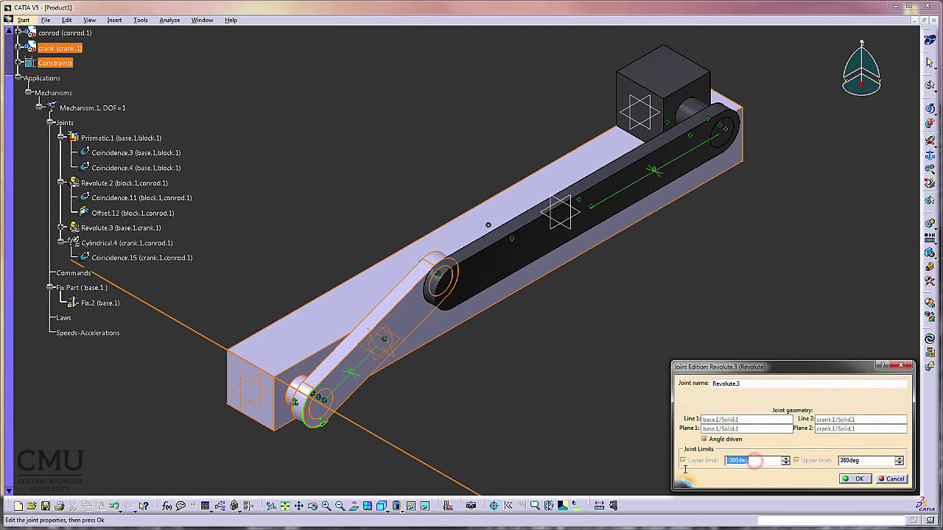
text(0)
mouse_move(329, 422)
click(857, 479)
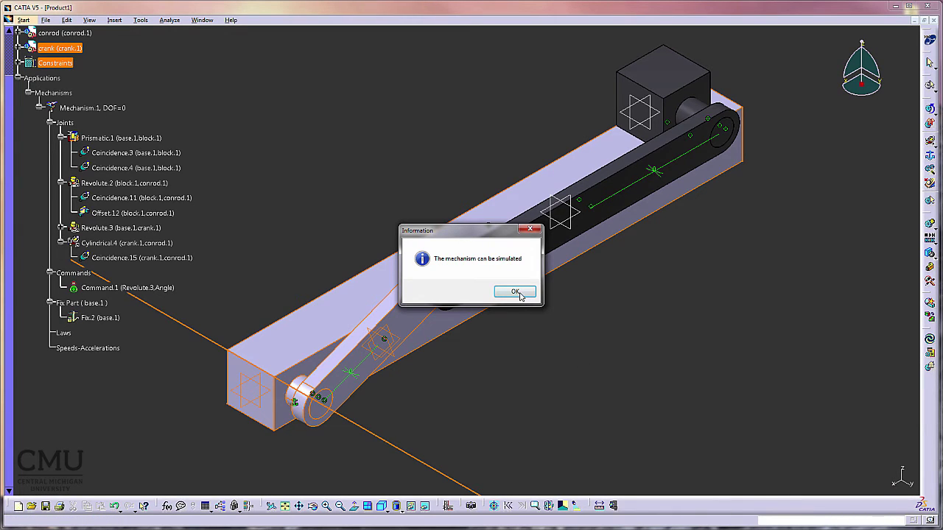
click(515, 292)
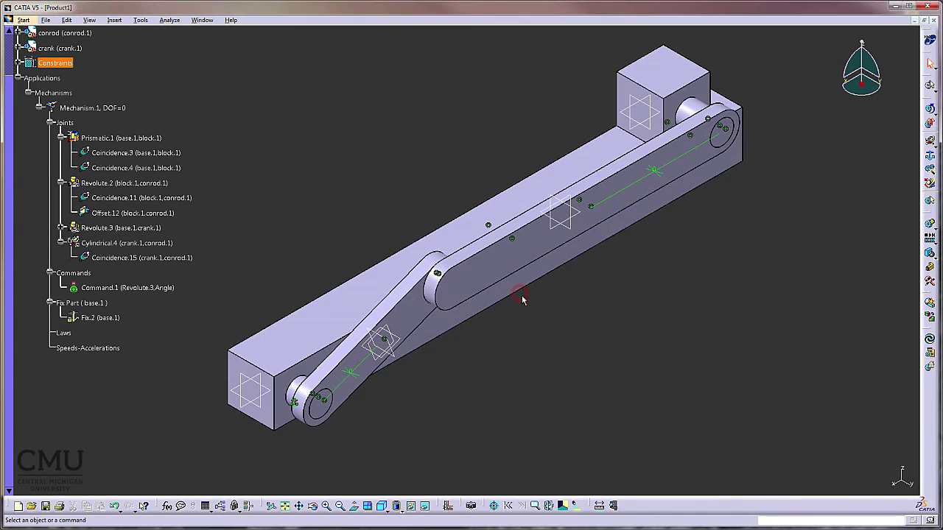
Add a formula to Mechanism.1 that sets the Command.1 angle to 360deg/1s*Mechanism.1\KINTime
click(587, 358)
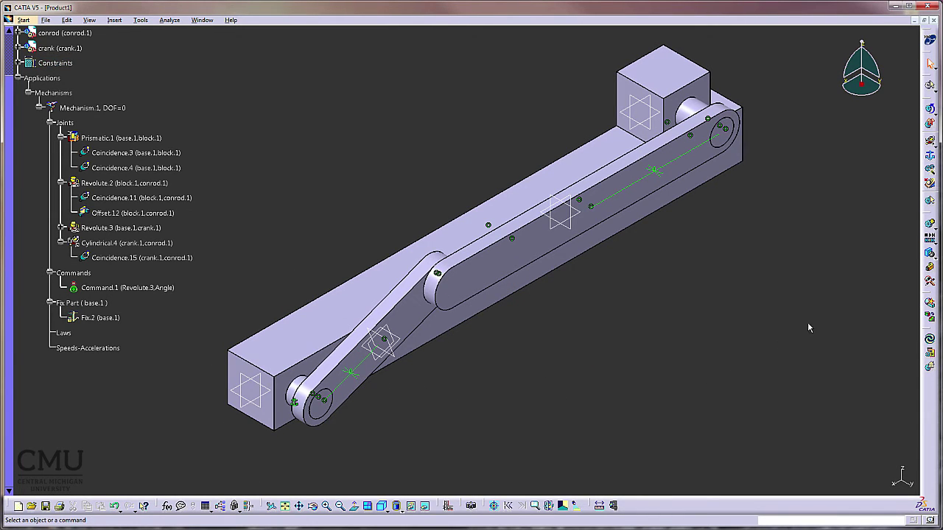
click(169, 508)
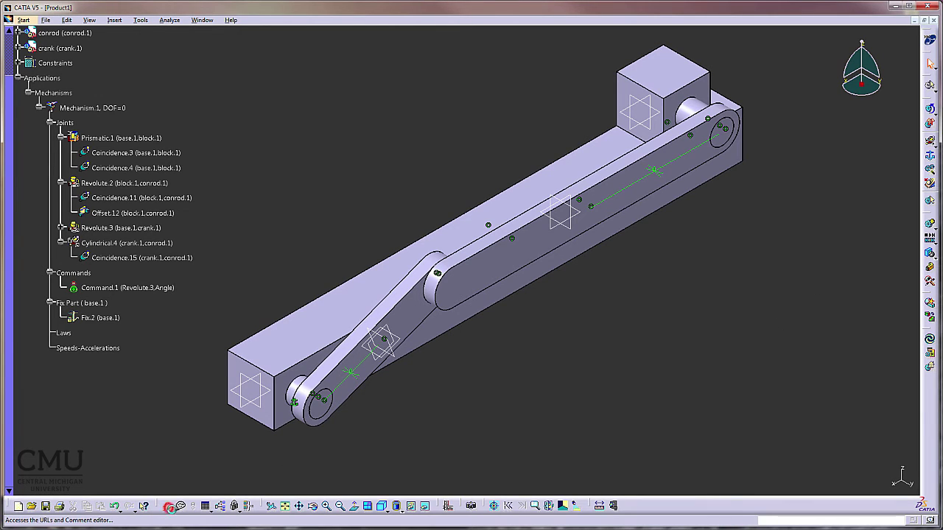
click(88, 107)
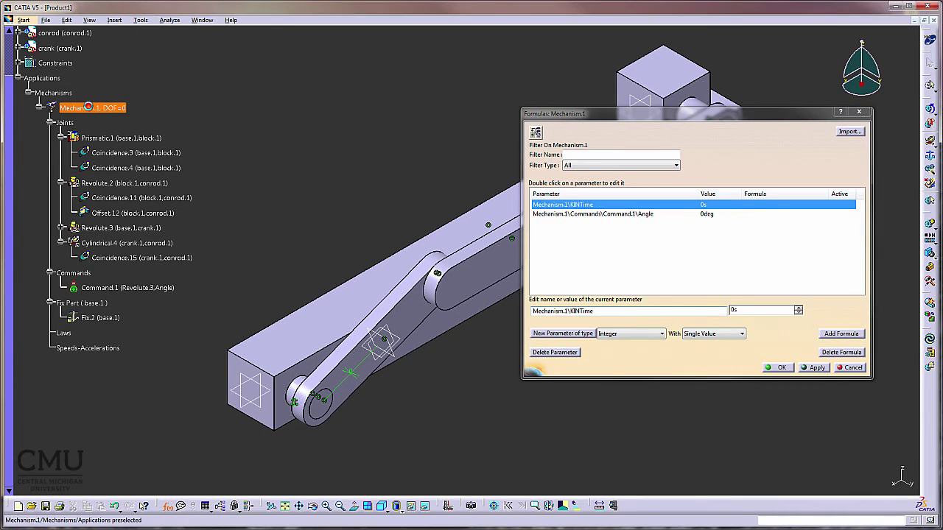
double_click(616, 214)
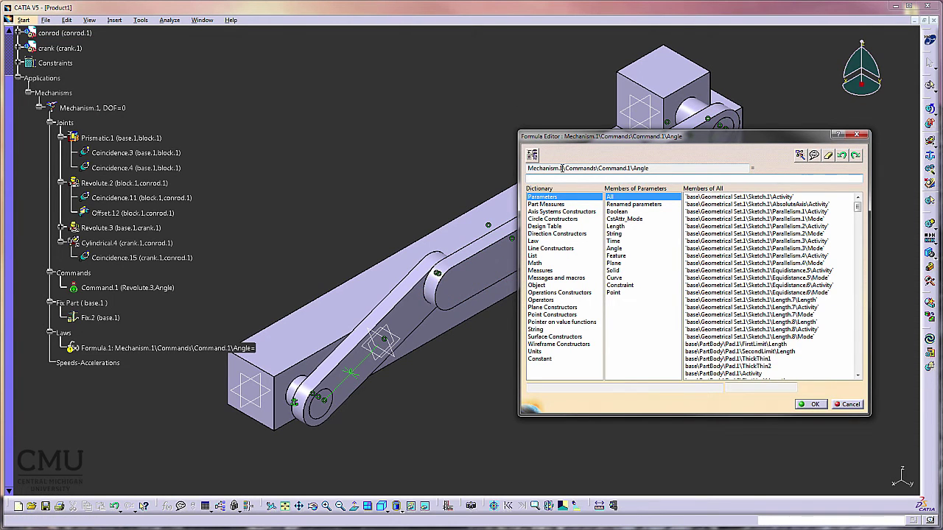
text(360deg/1s*)
click(626, 241)
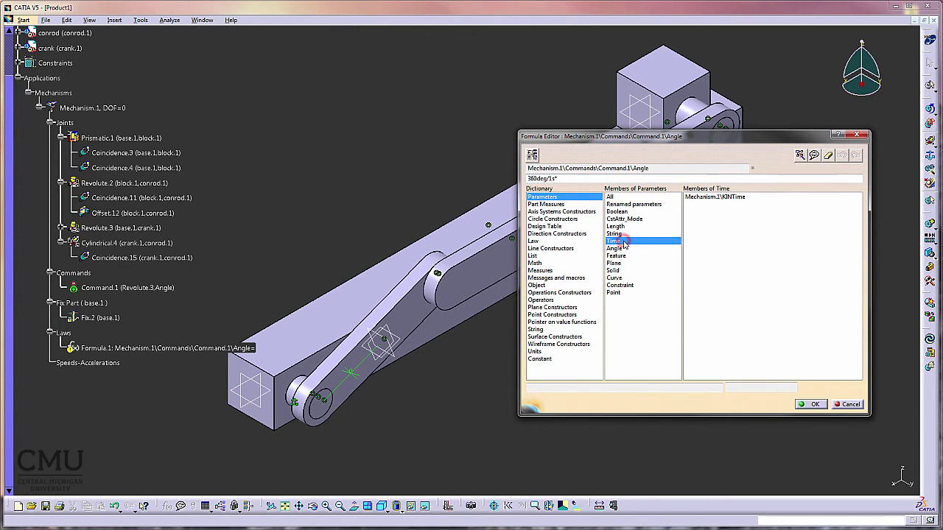
double_click(737, 196)
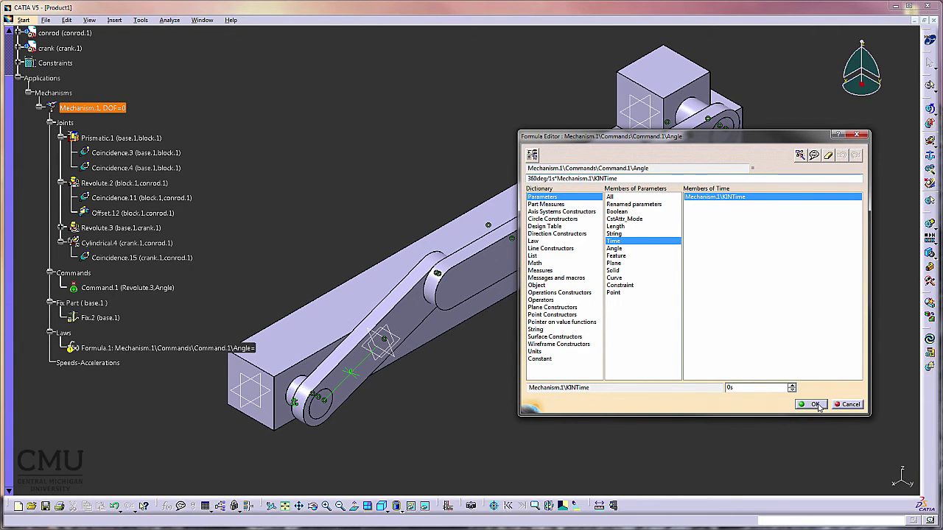
click(813, 404)
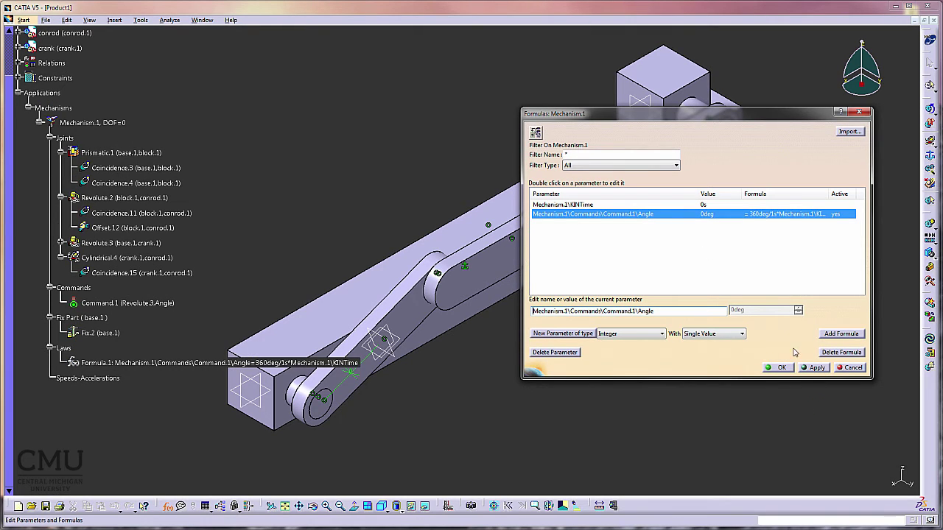
click(782, 367)
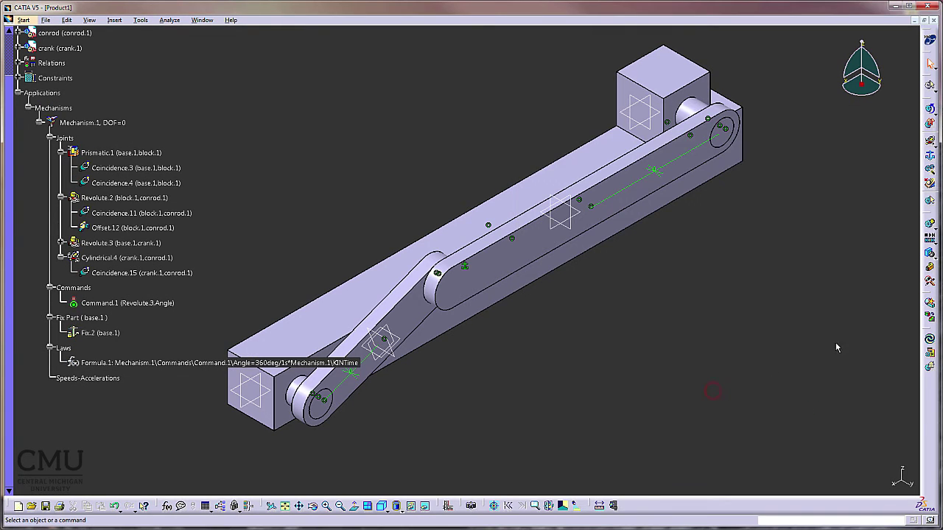
Create a speed and acceleration measurement with the base as reference product and the block's upper corner vertex as the point, using the main axis
click(929, 184)
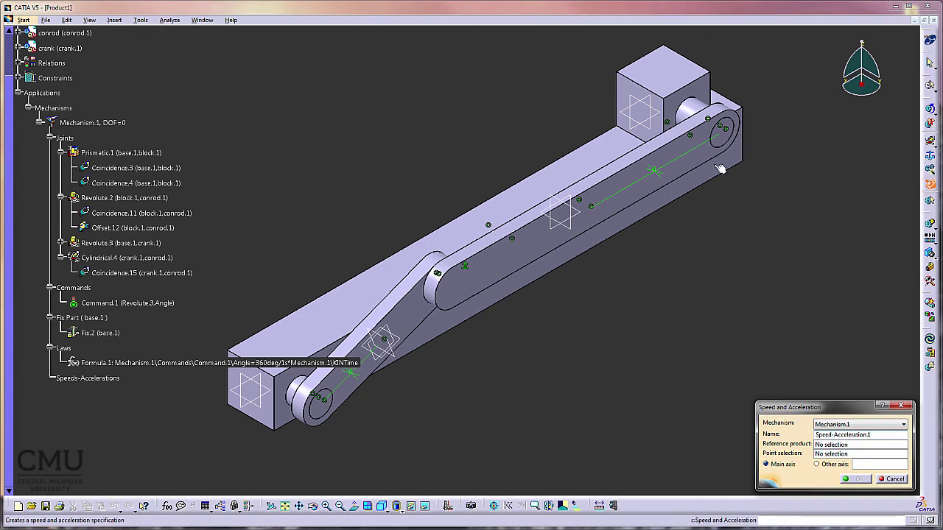
click(832, 444)
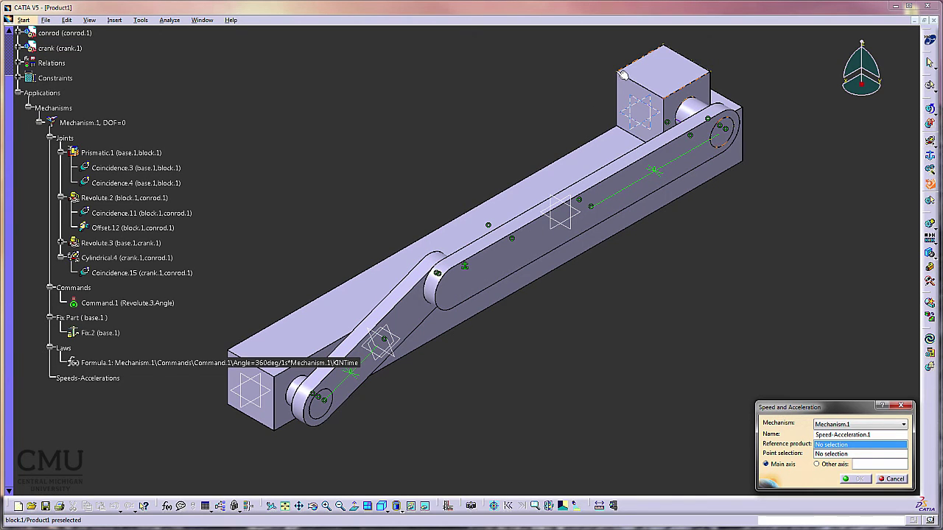
click(485, 224)
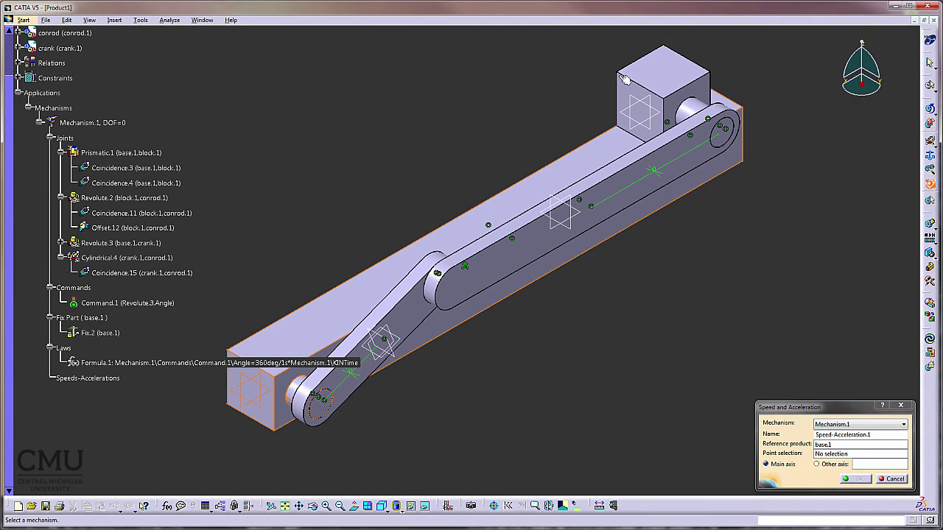
click(836, 454)
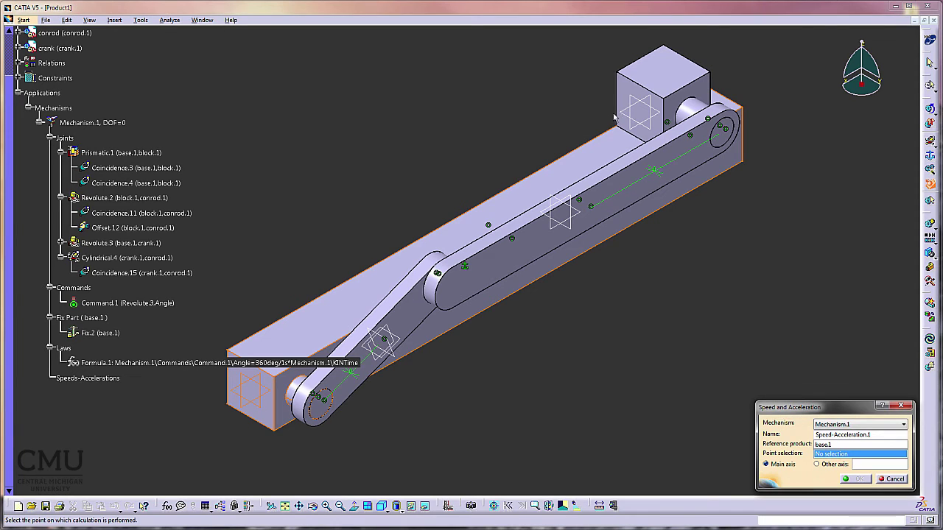
click(620, 74)
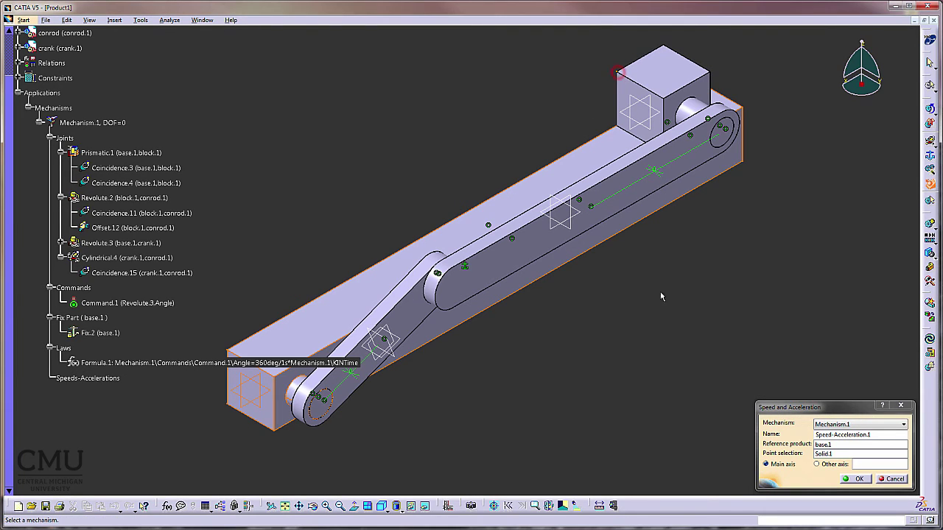
click(857, 479)
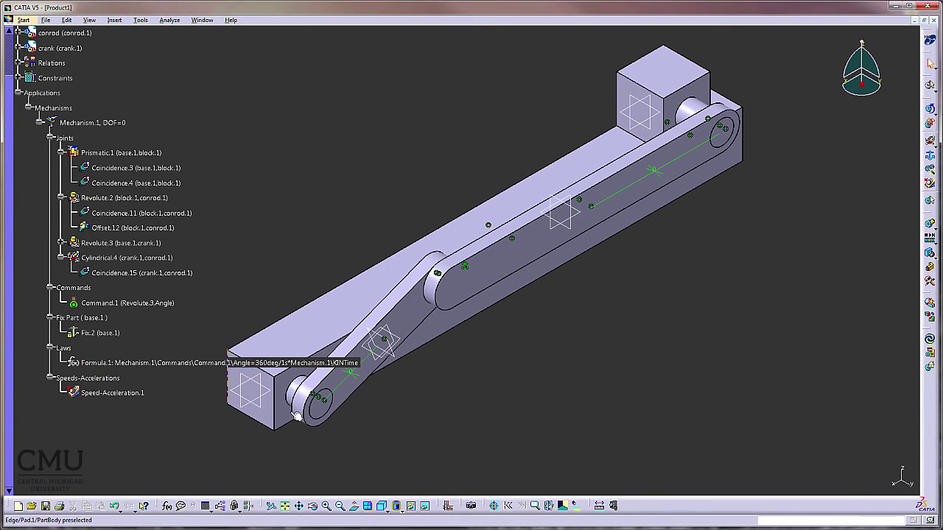
click(618, 402)
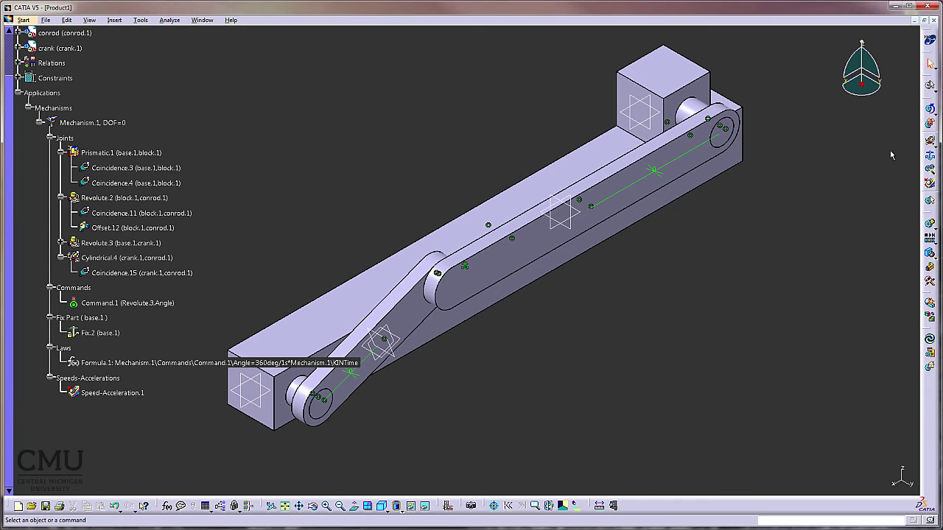
Open a simulation with laws for Mechanism.1 and activate its sensors
click(933, 123)
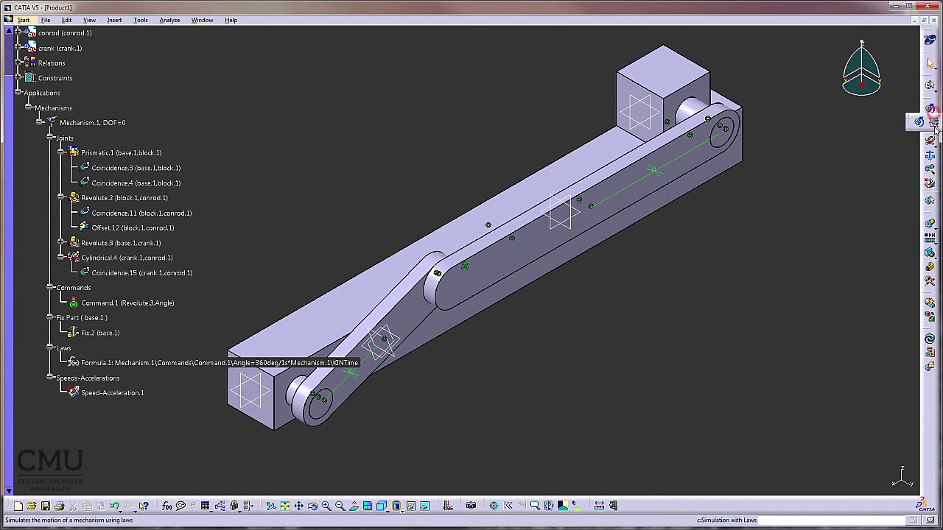
click(933, 123)
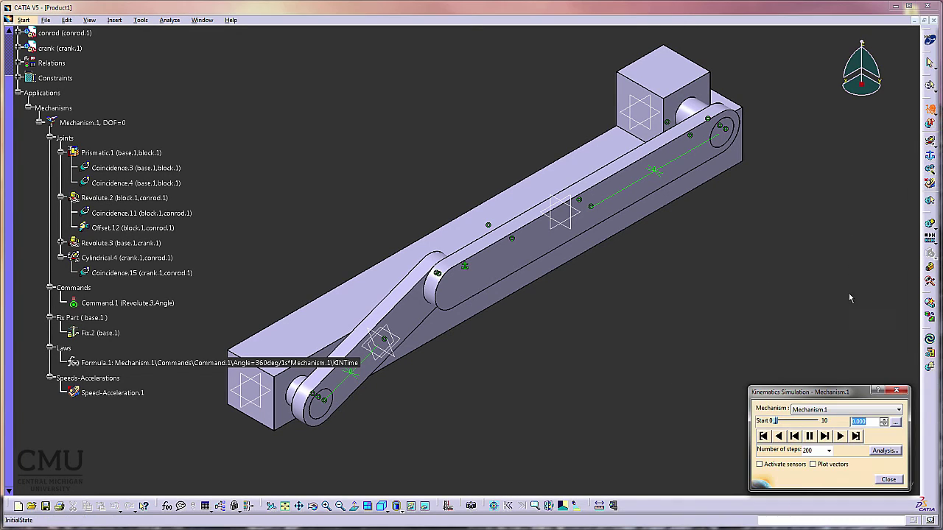
click(759, 464)
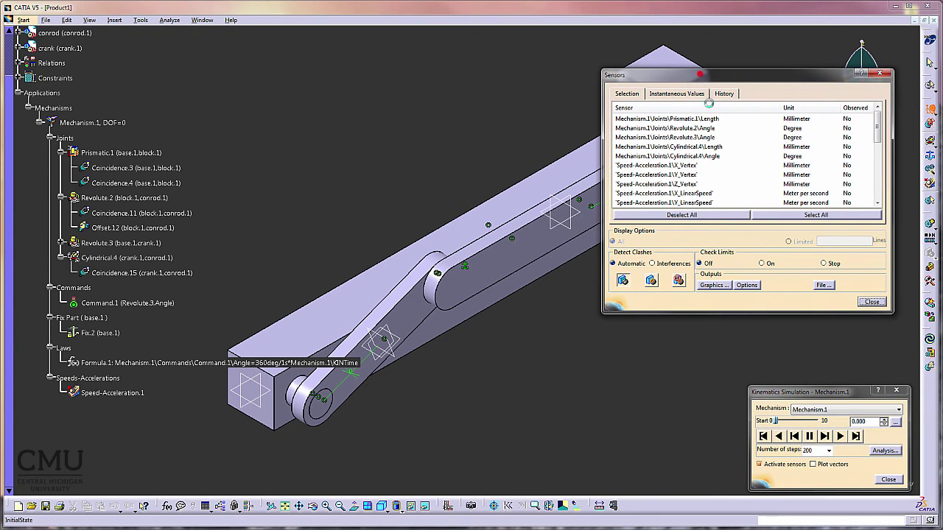
drag(703, 77, 713, 177)
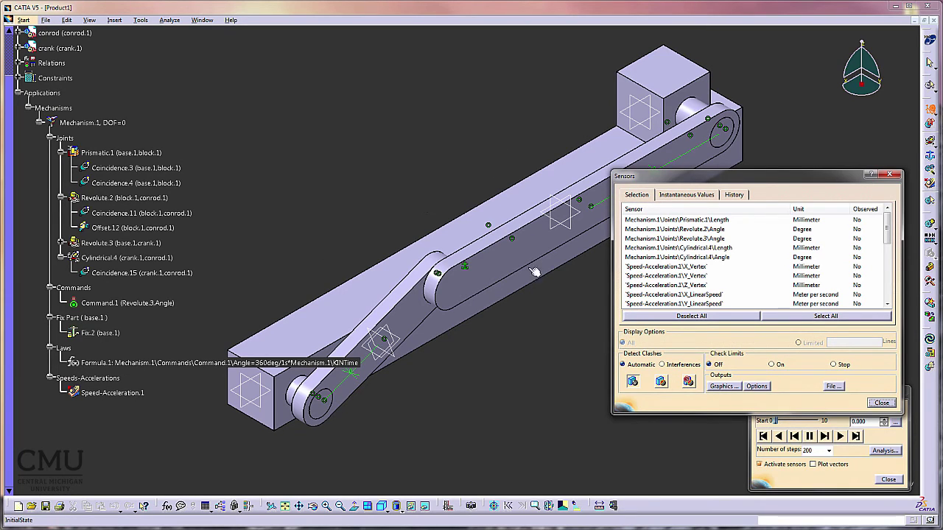
Set the Speed-Acceleration.1 sensors X_Vertex, X_LinearSpeed and X_Linear Acceleration to be observed
click(704, 268)
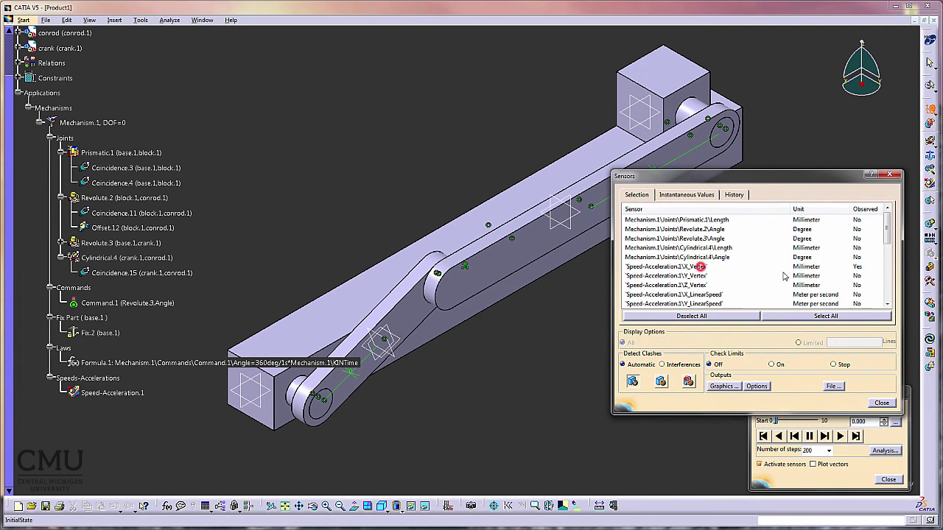
click(887, 305)
click(888, 304)
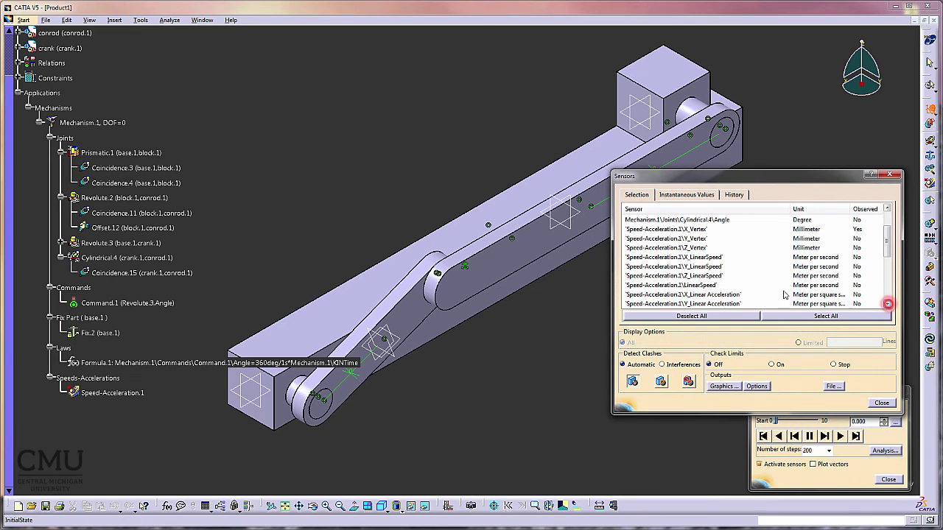
click(714, 257)
click(888, 304)
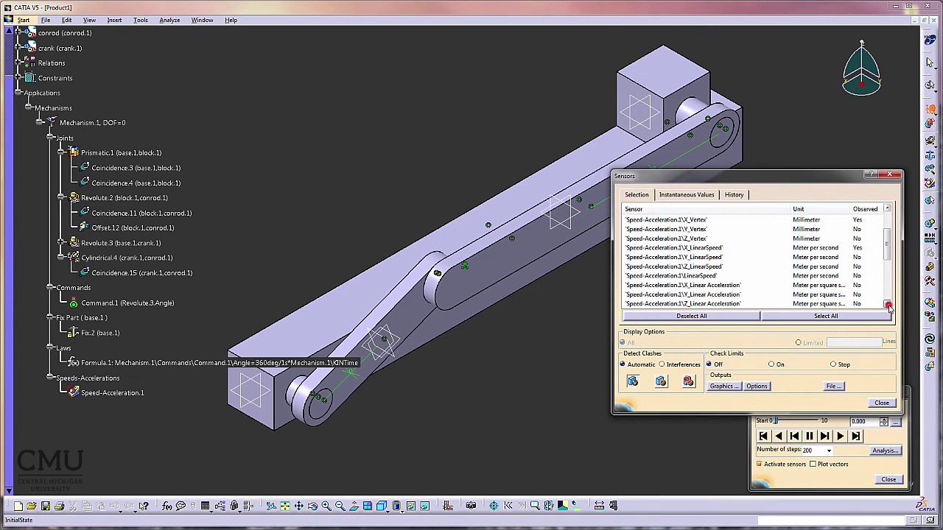
click(887, 304)
click(887, 304)
click(733, 269)
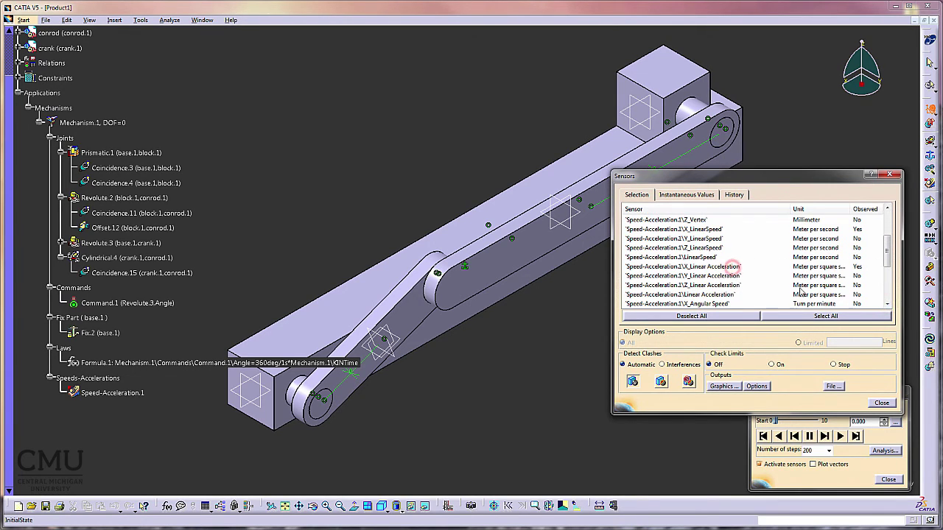
mouse_move(887, 253)
mouse_down()
mouse_move(890, 280)
mouse_move(889, 268)
mouse_up()
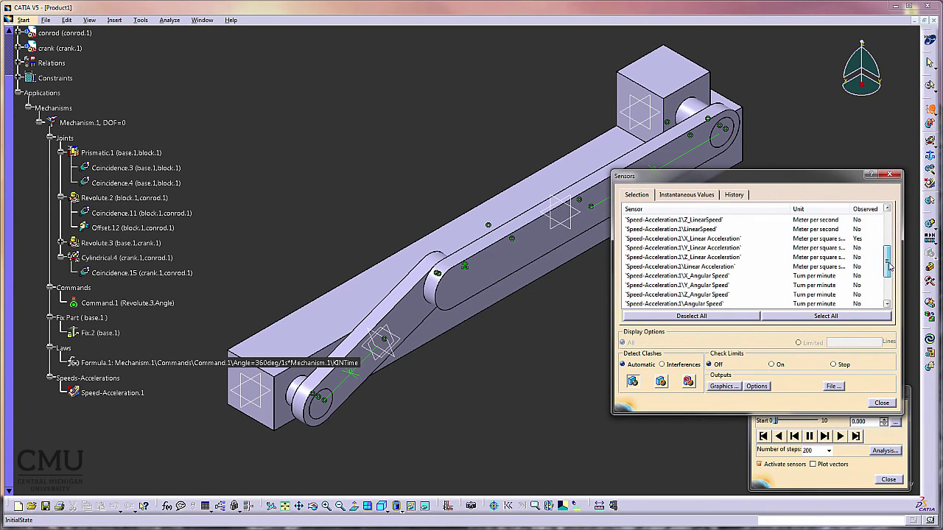
scroll(708, 273, down, 2)
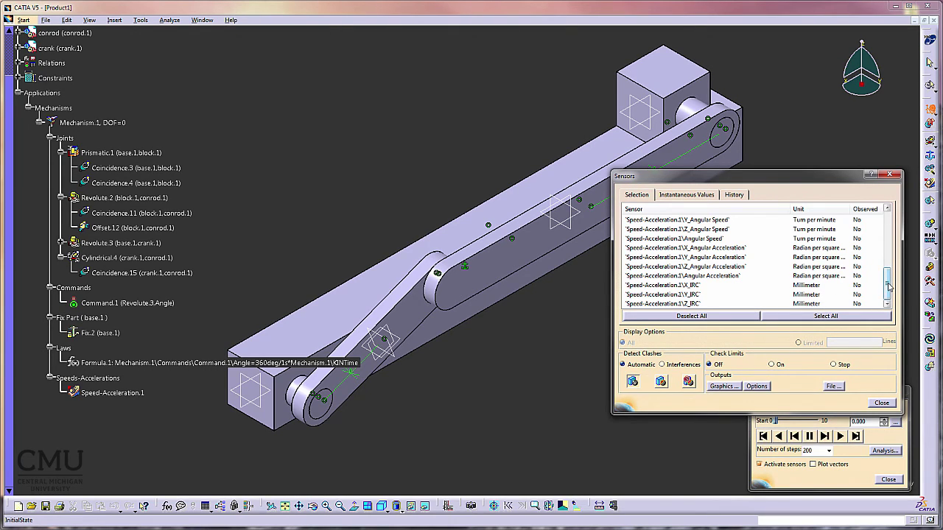
drag(888, 287, 888, 224)
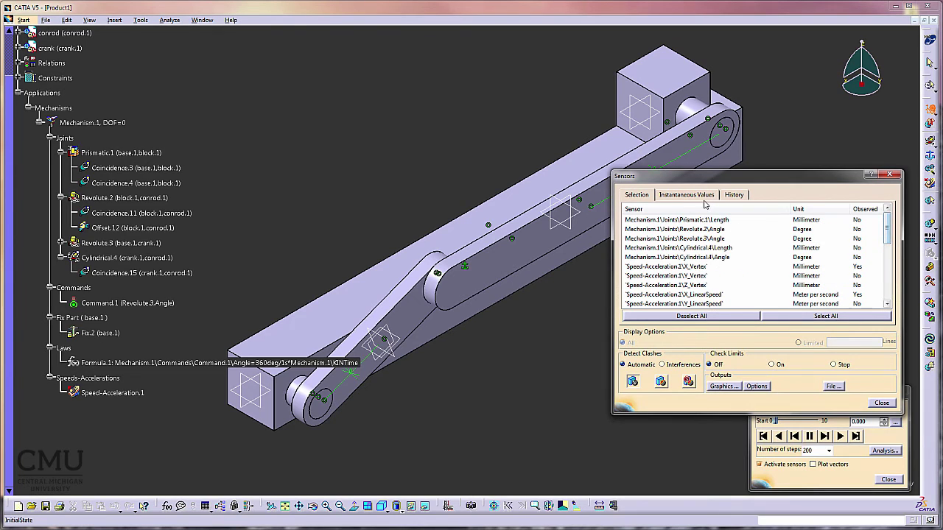
Check the instantaneous values of the observed sensors and bring up the sensor history, keeping the mechanism and simulation controls unobstructed
click(697, 197)
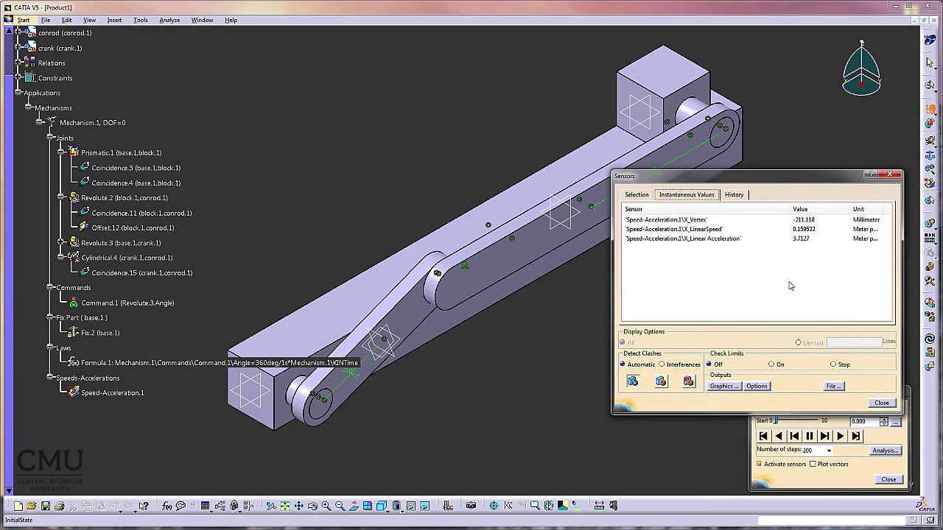
click(737, 197)
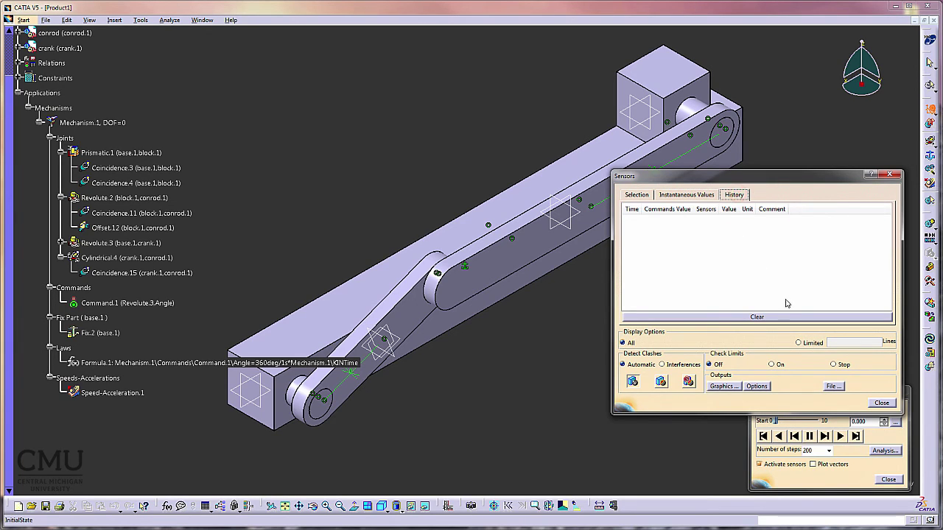
drag(801, 180, 811, 161)
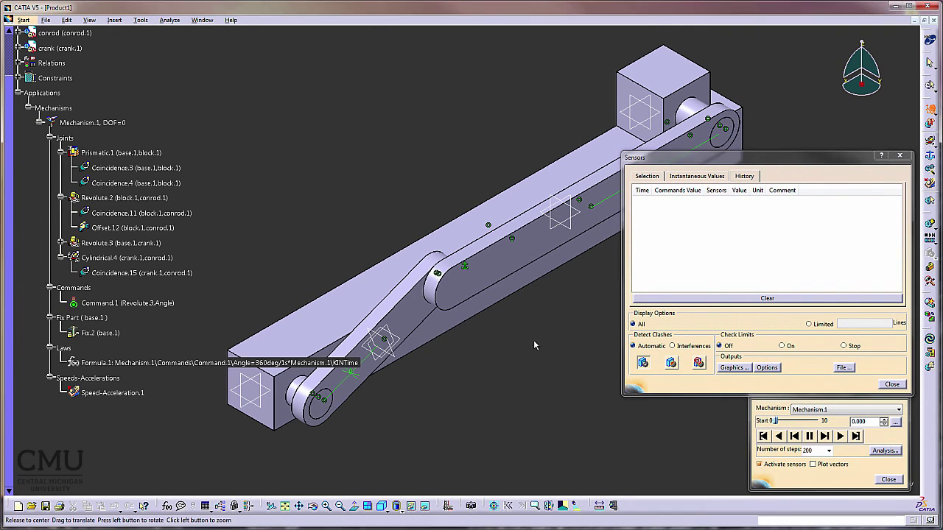
middle_drag(534, 345, 407, 335)
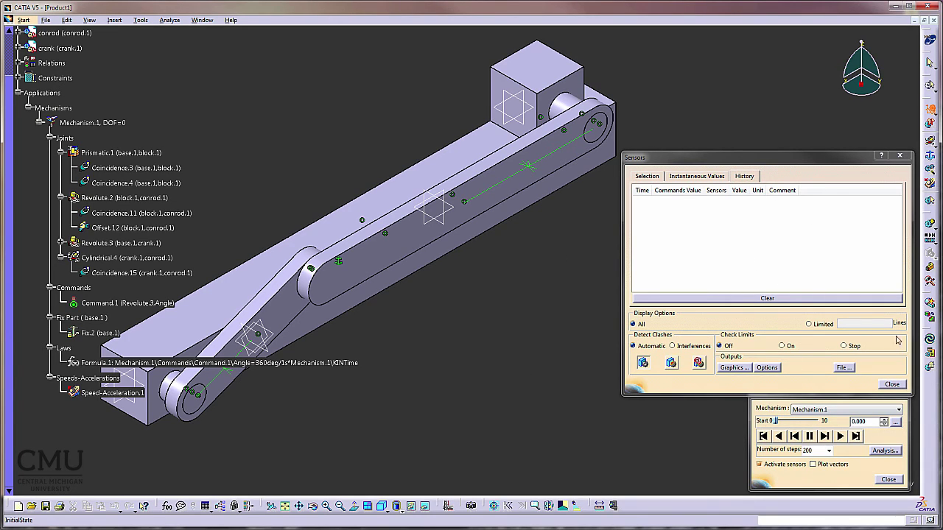
Set the simulation's maximum time bound to 1 s and play the simulation forward
click(895, 422)
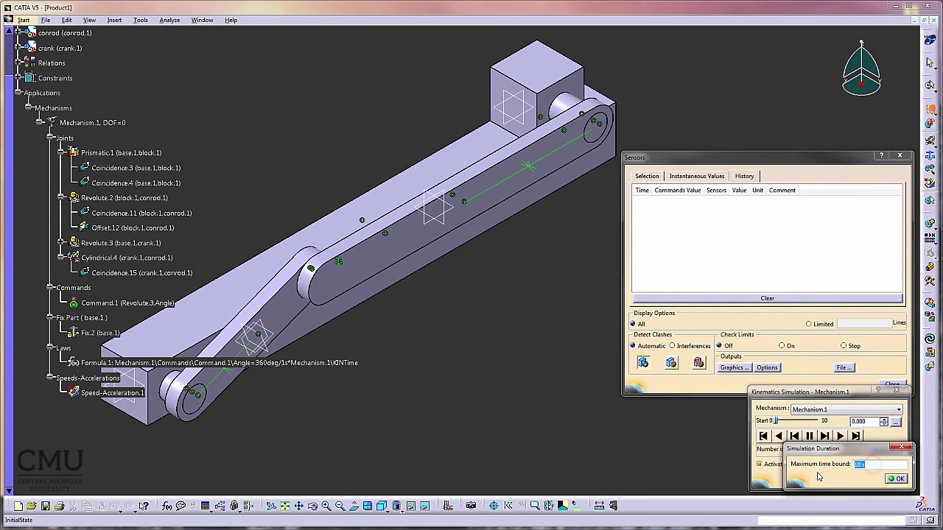
click(897, 480)
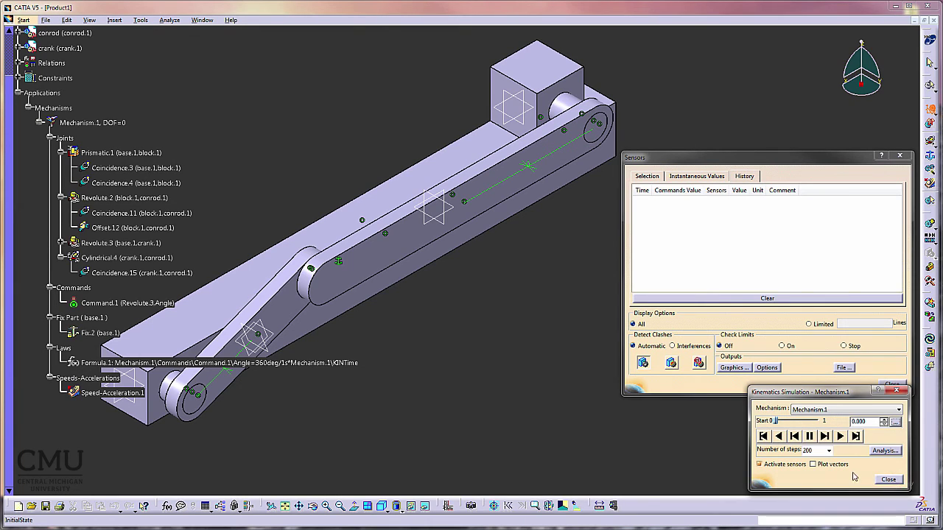
click(841, 437)
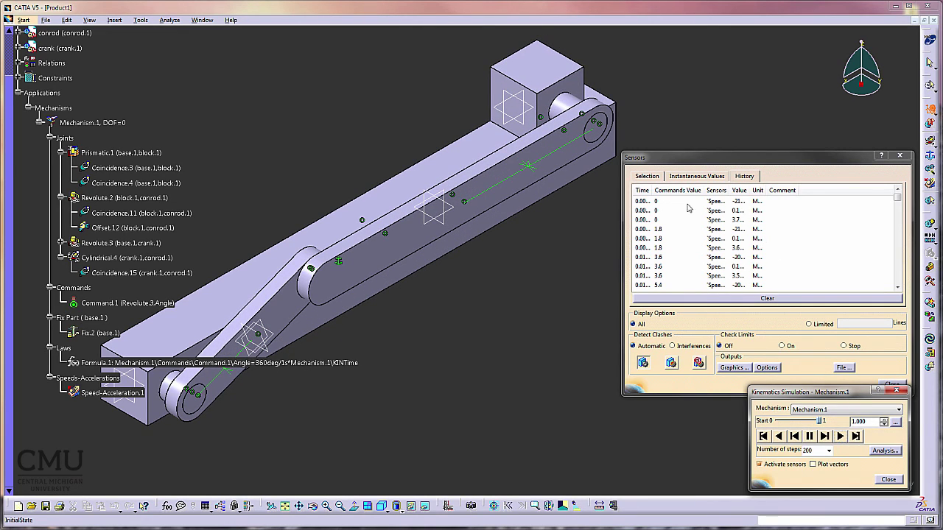
Widen the Time column of the sensor history and examine the recorded times and command values through the end of the run
double_click(652, 190)
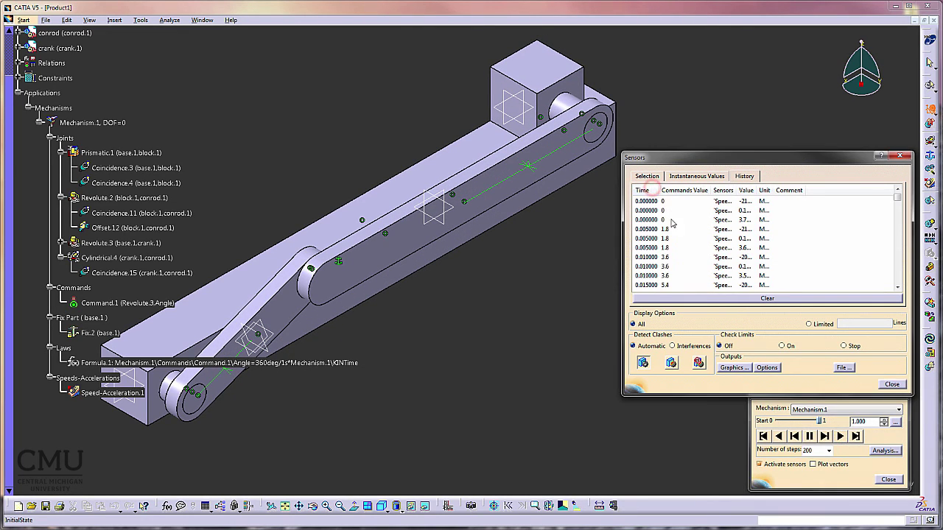
drag(897, 198, 901, 287)
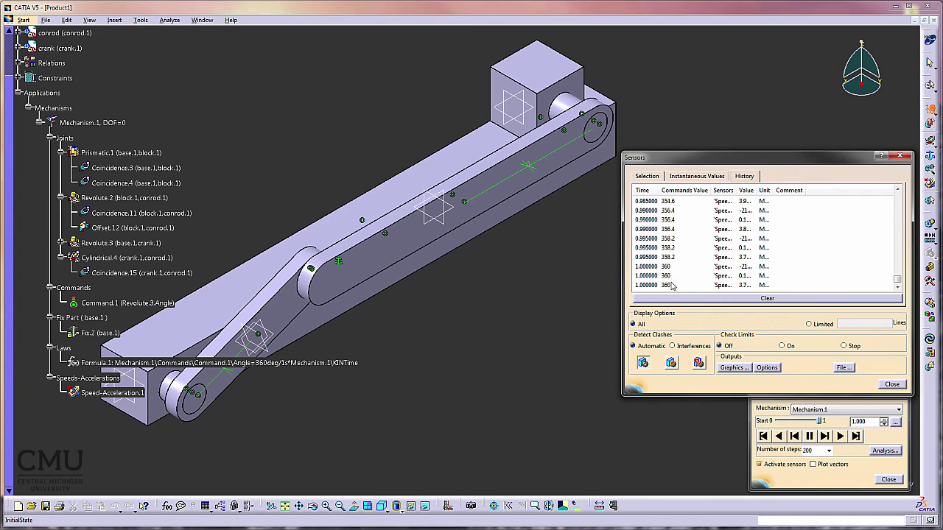
Widen the Sensors and Value columns of the sensor history so the full sensor names and recorded values can be read
double_click(735, 190)
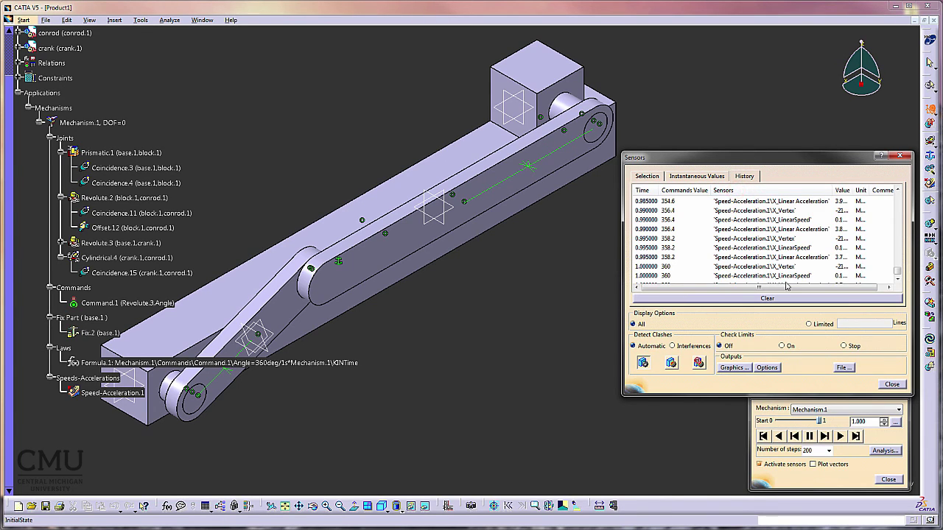
drag(786, 289, 852, 284)
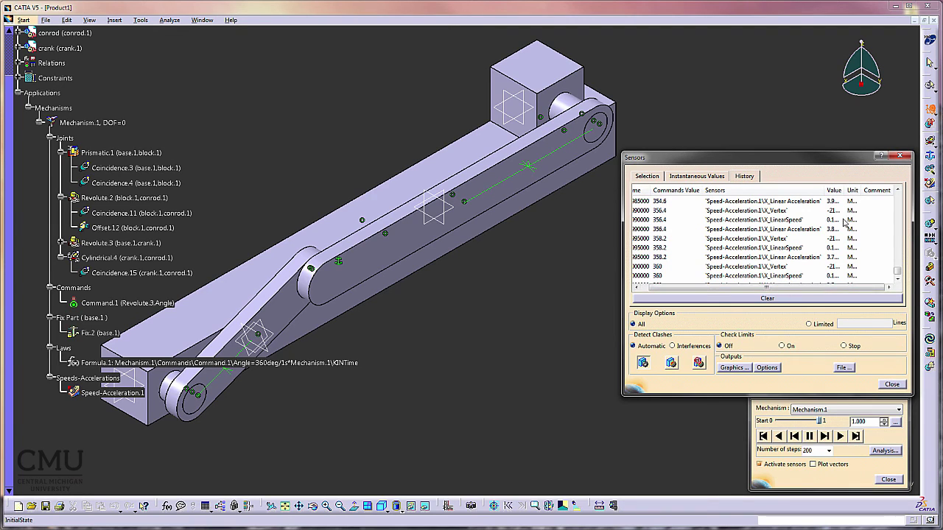
double_click(841, 190)
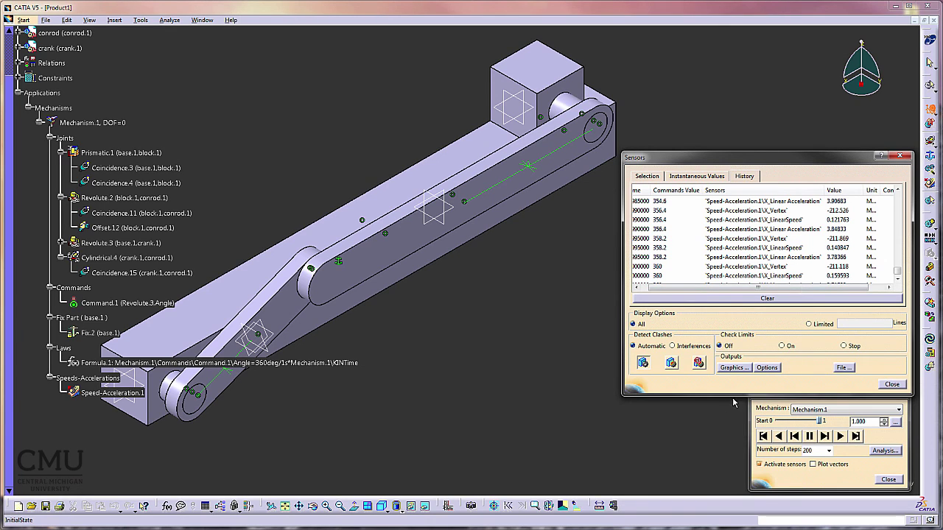
Plot the recorded sensors against time, examine the X_LinearSpeed and X_Vertex curves on their own scales, and close the graph
click(734, 371)
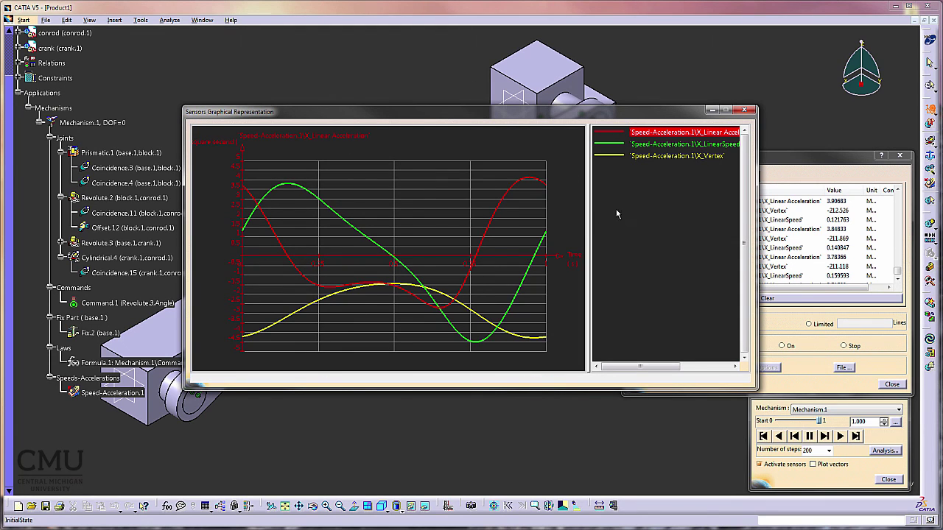
click(664, 145)
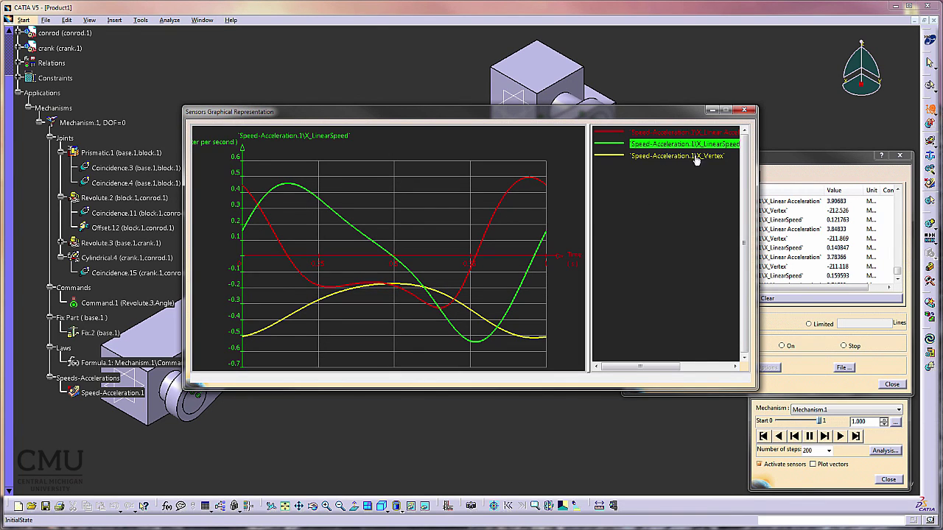
click(669, 157)
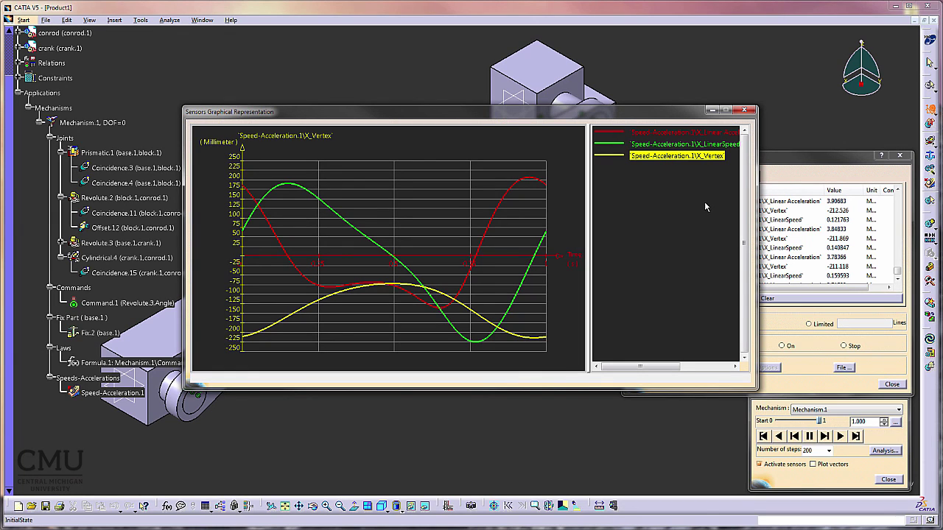
click(745, 111)
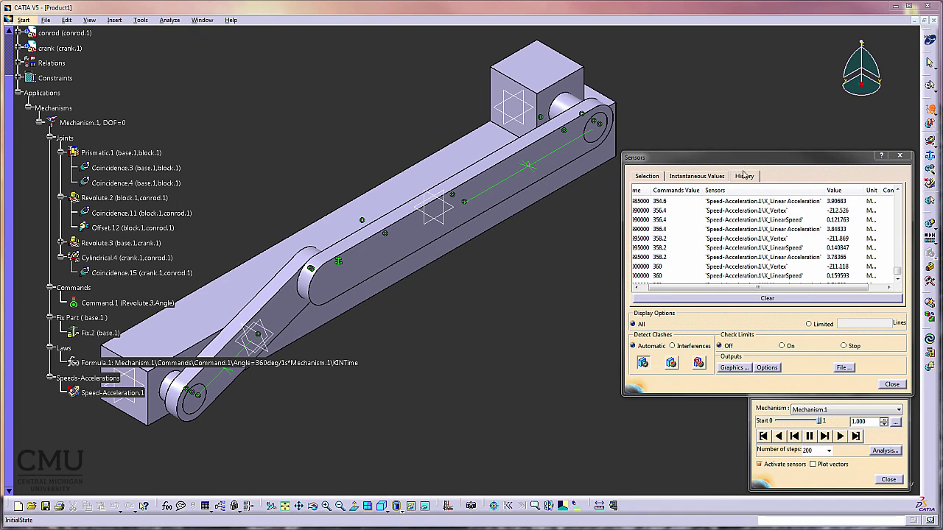
click(841, 367)
drag(871, 153, 731, 90)
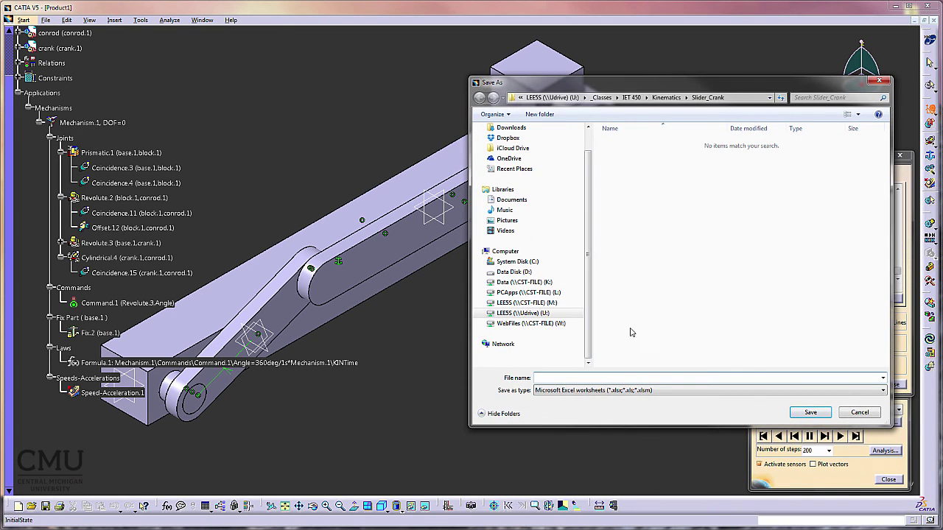
click(858, 414)
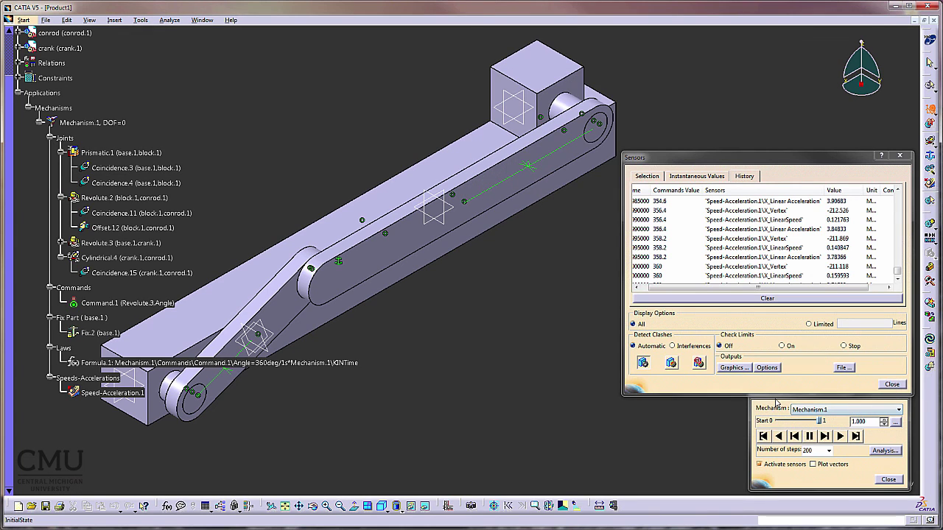